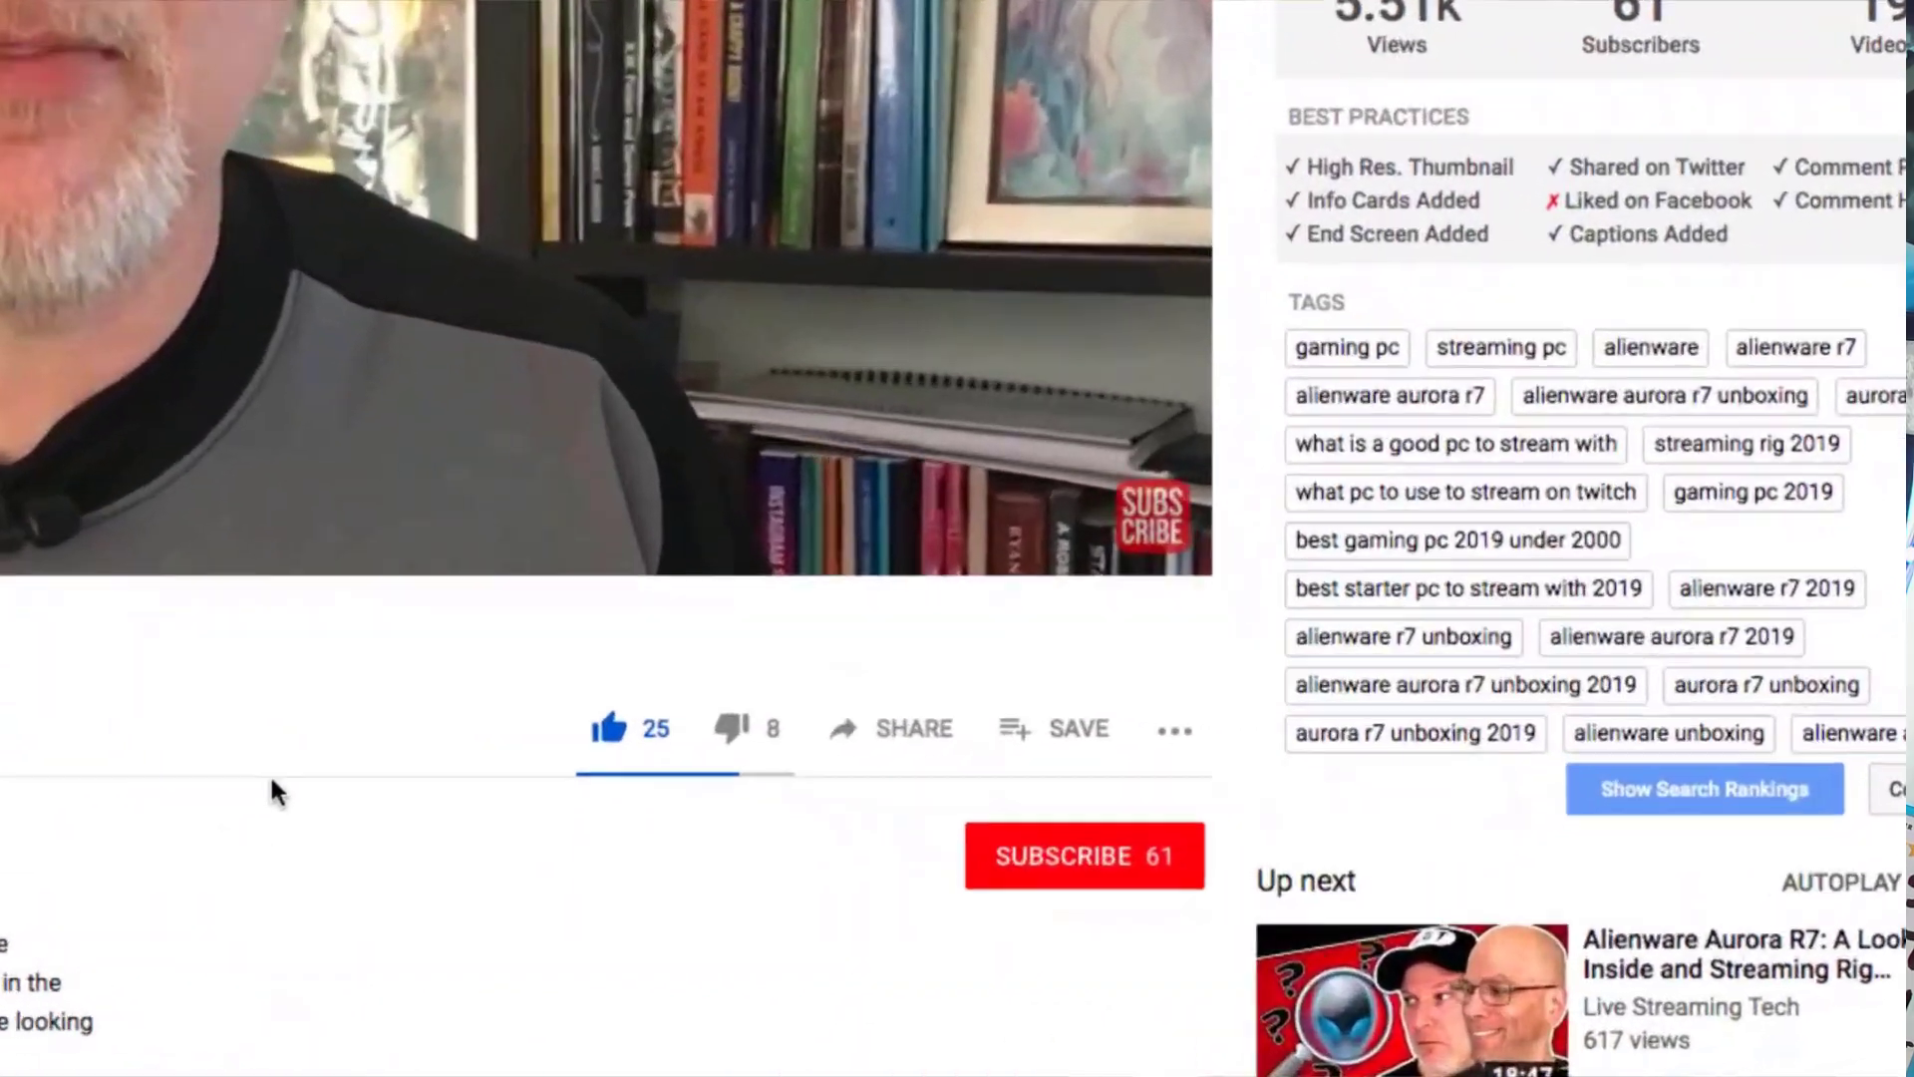
Subscribe to the channel of the YouTube video currently playing.
{"action": "left_click", "coordinate": [1016, 862]}
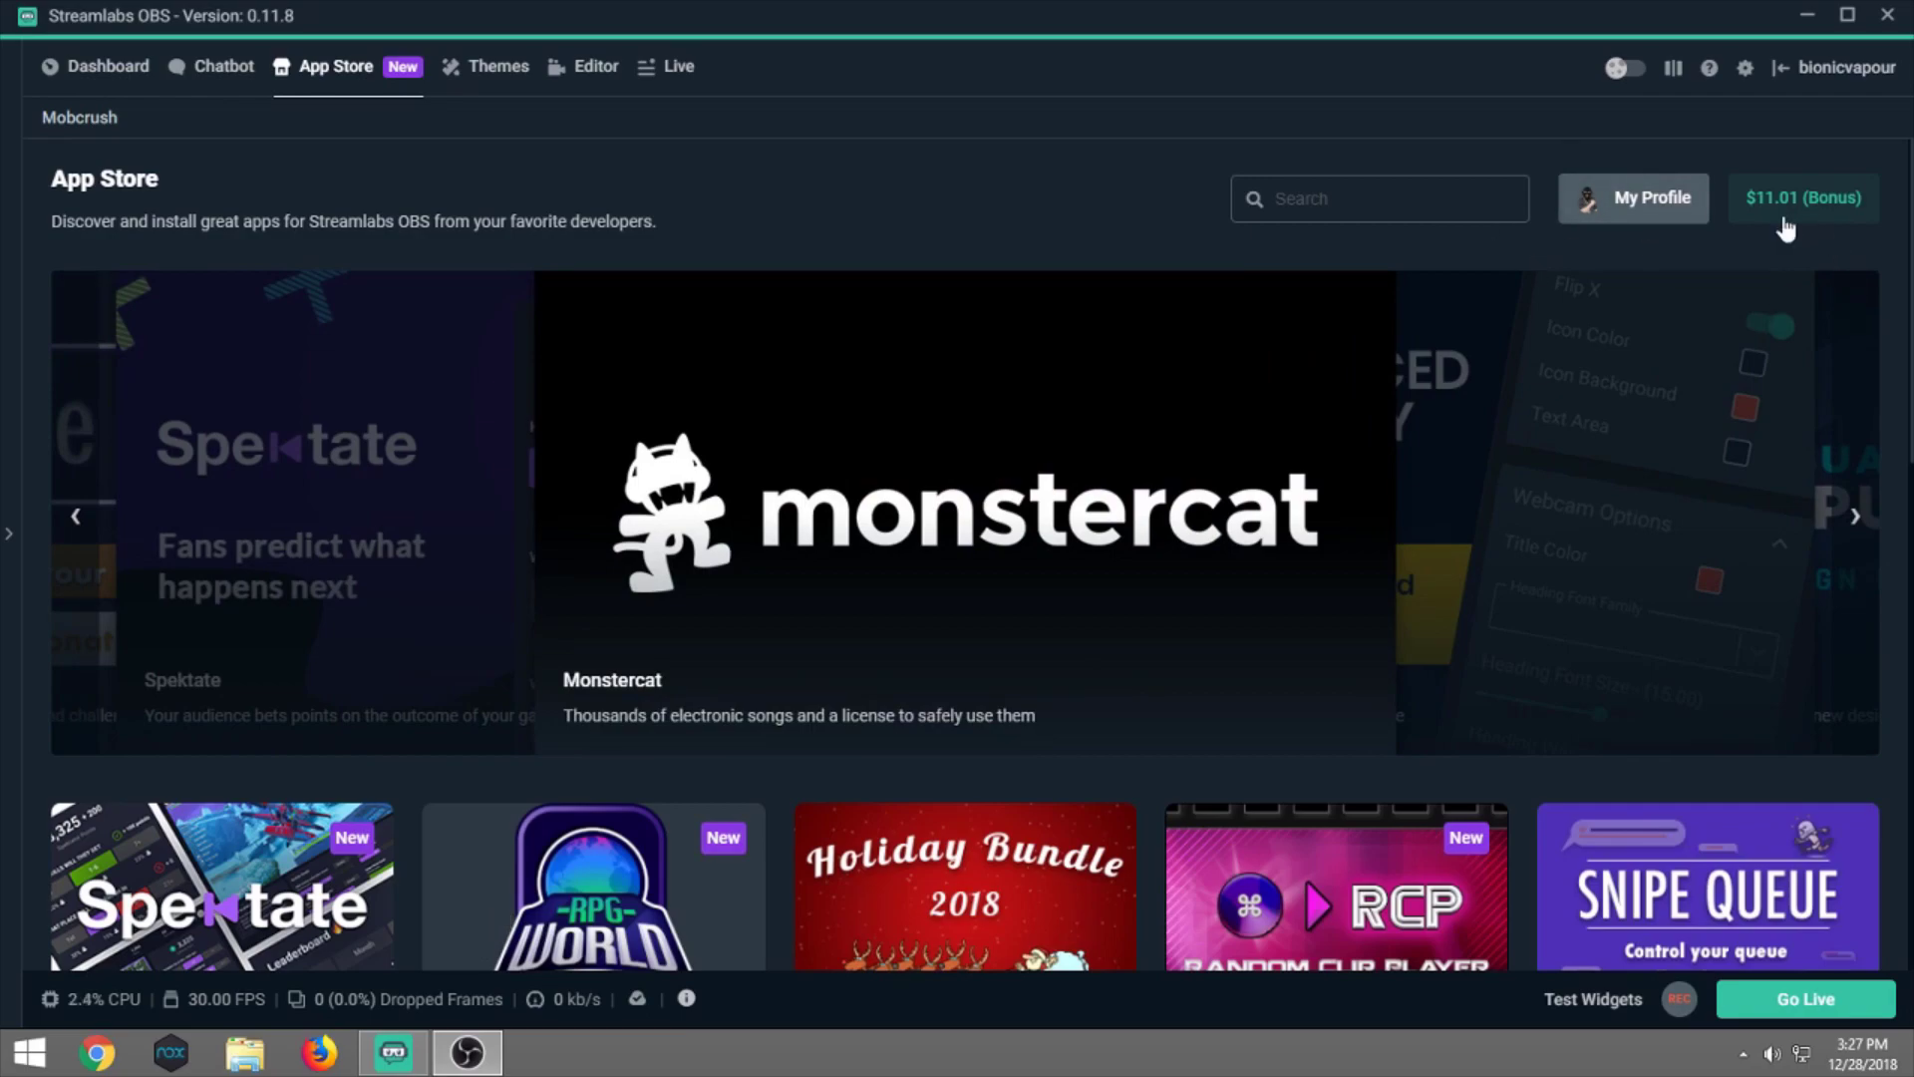
{"action": "mouse_move", "coordinate": [1806, 222]}
{"action": "scroll", "coordinate": [1906, 359], "scroll_direction": "down", "scroll_amount": 2}
{"action": "scroll", "coordinate": [1910, 371], "scroll_direction": "down", "scroll_amount": 10}
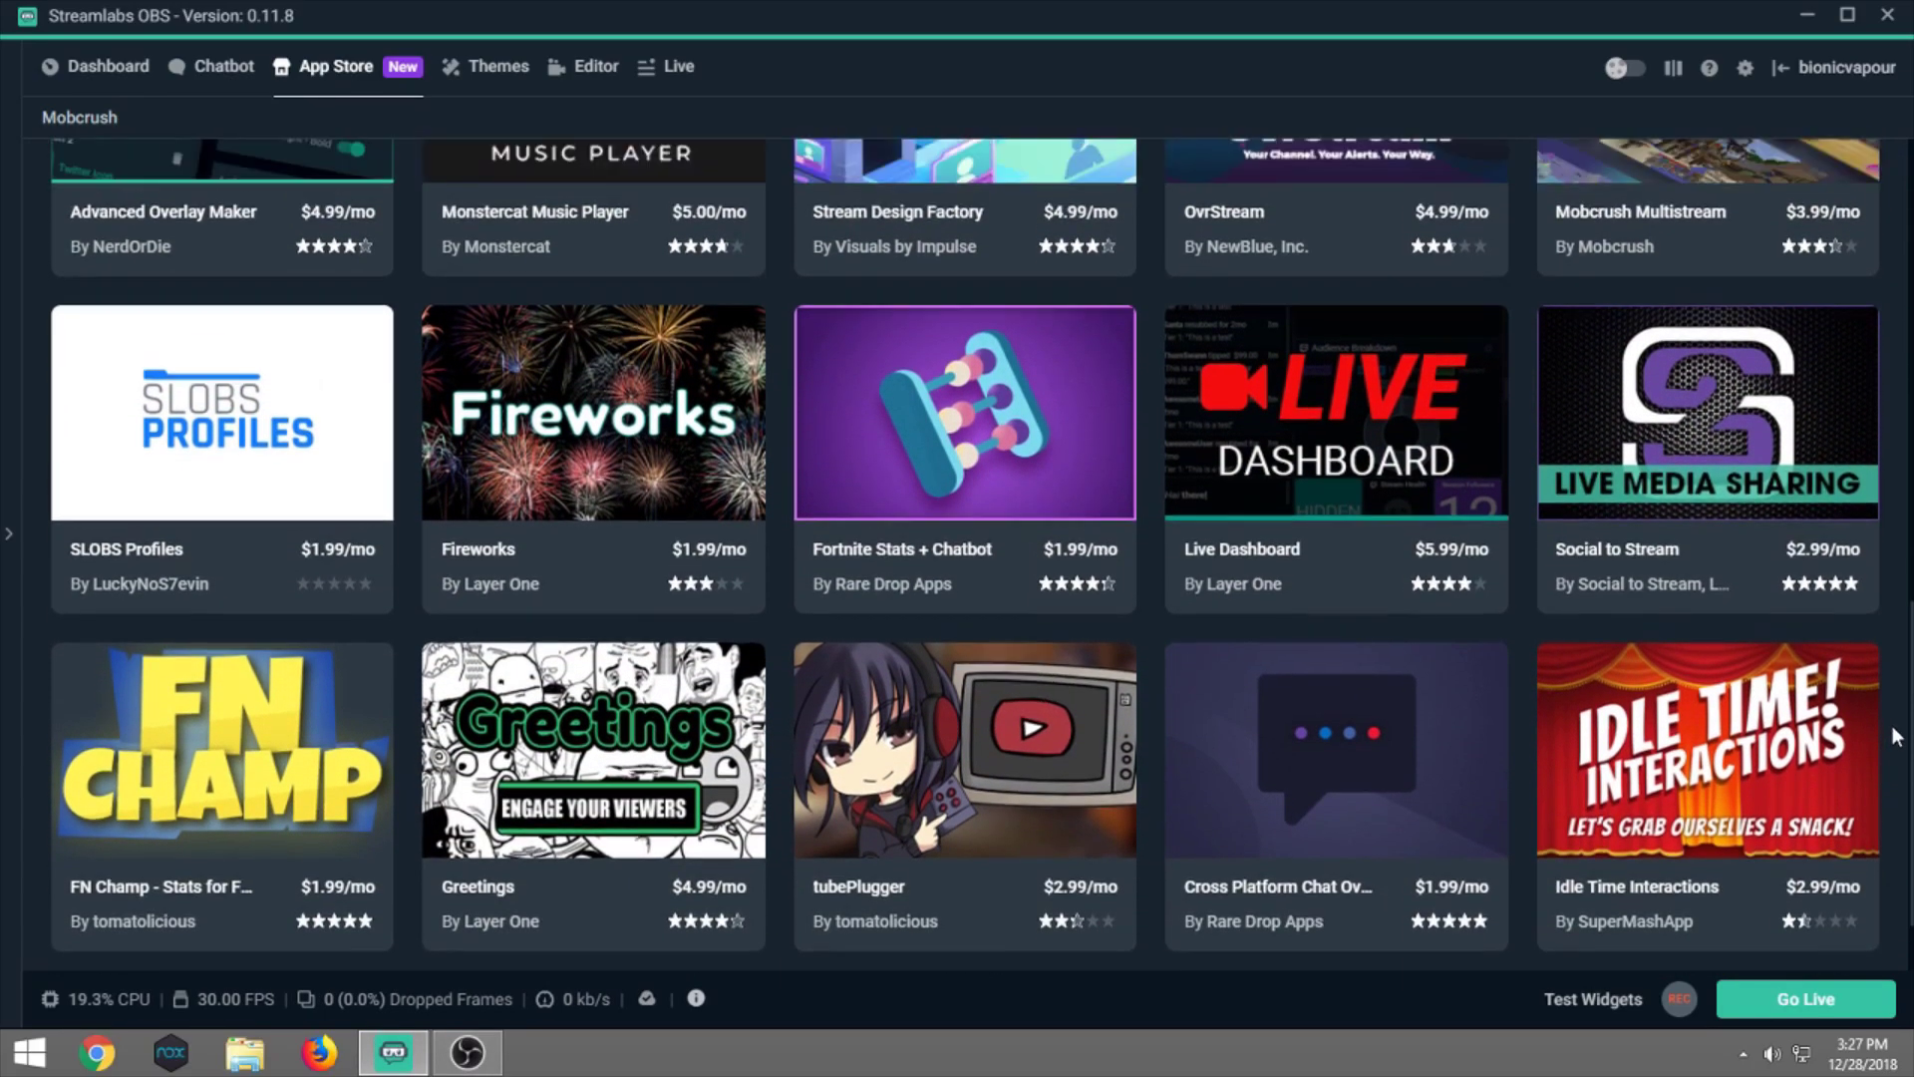
{"action": "scroll", "coordinate": [1879, 548], "scroll_direction": "up", "scroll_amount": 10}
{"action": "scroll", "coordinate": [1872, 319], "scroll_direction": "up", "scroll_amount": 3}
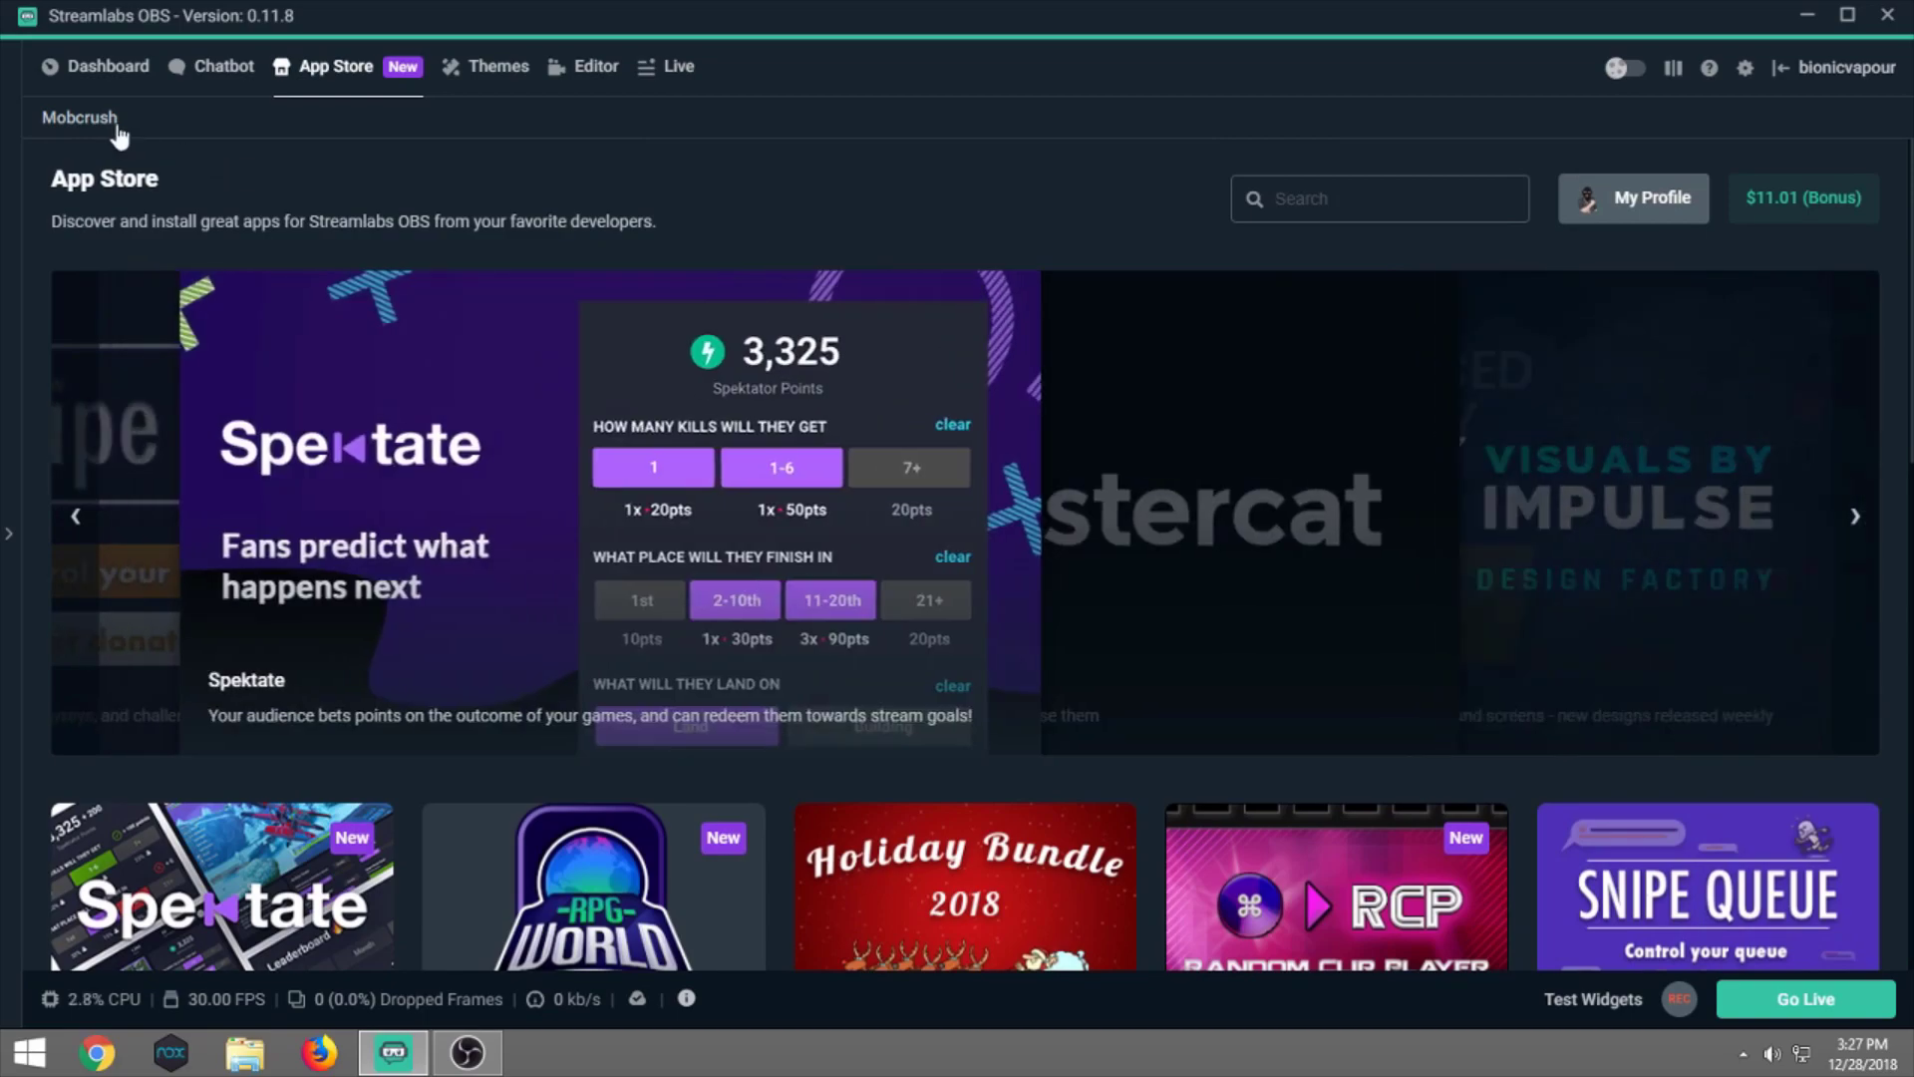
Open the Mobcrush app from the tab under the top navigation bar.
{"action": "left_click", "coordinate": [112, 128]}
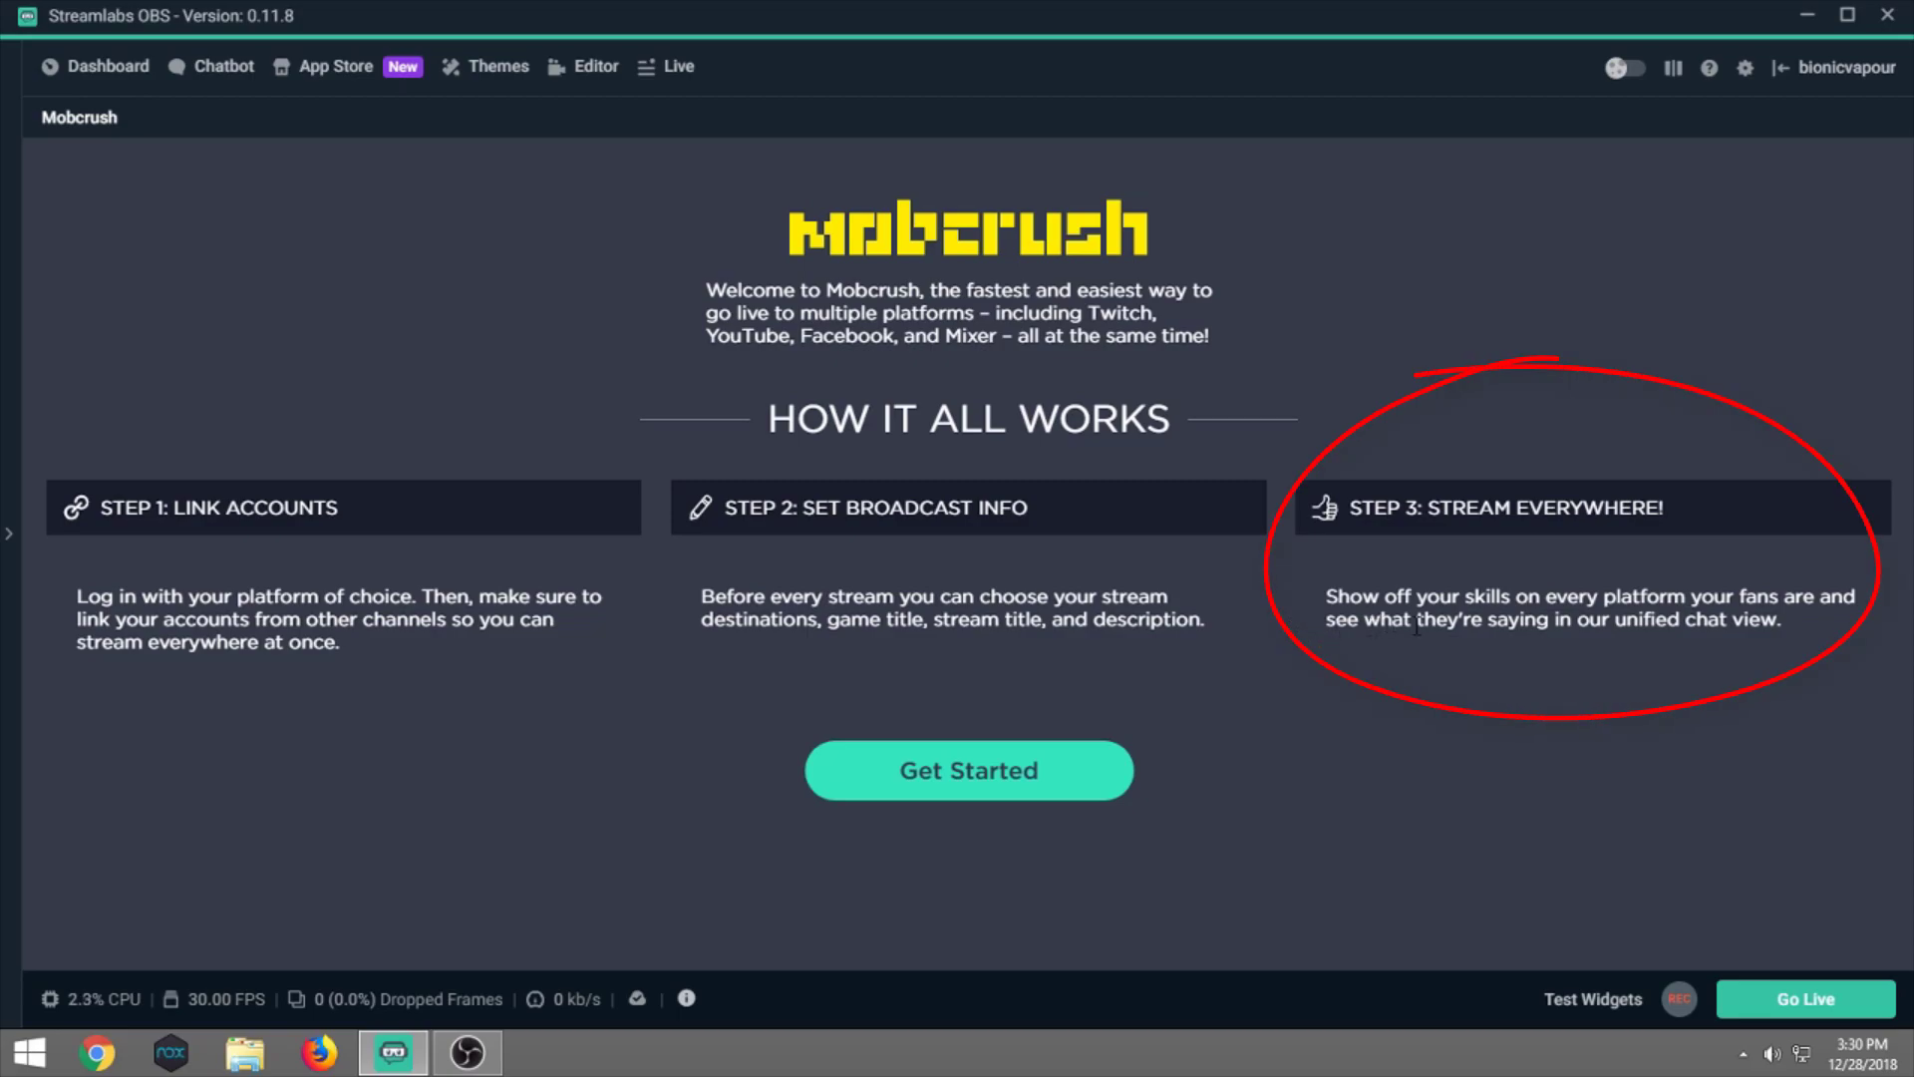
Start the Mobcrush setup and log in with a Twitch account.
{"action": "left_click", "coordinate": [1042, 786]}
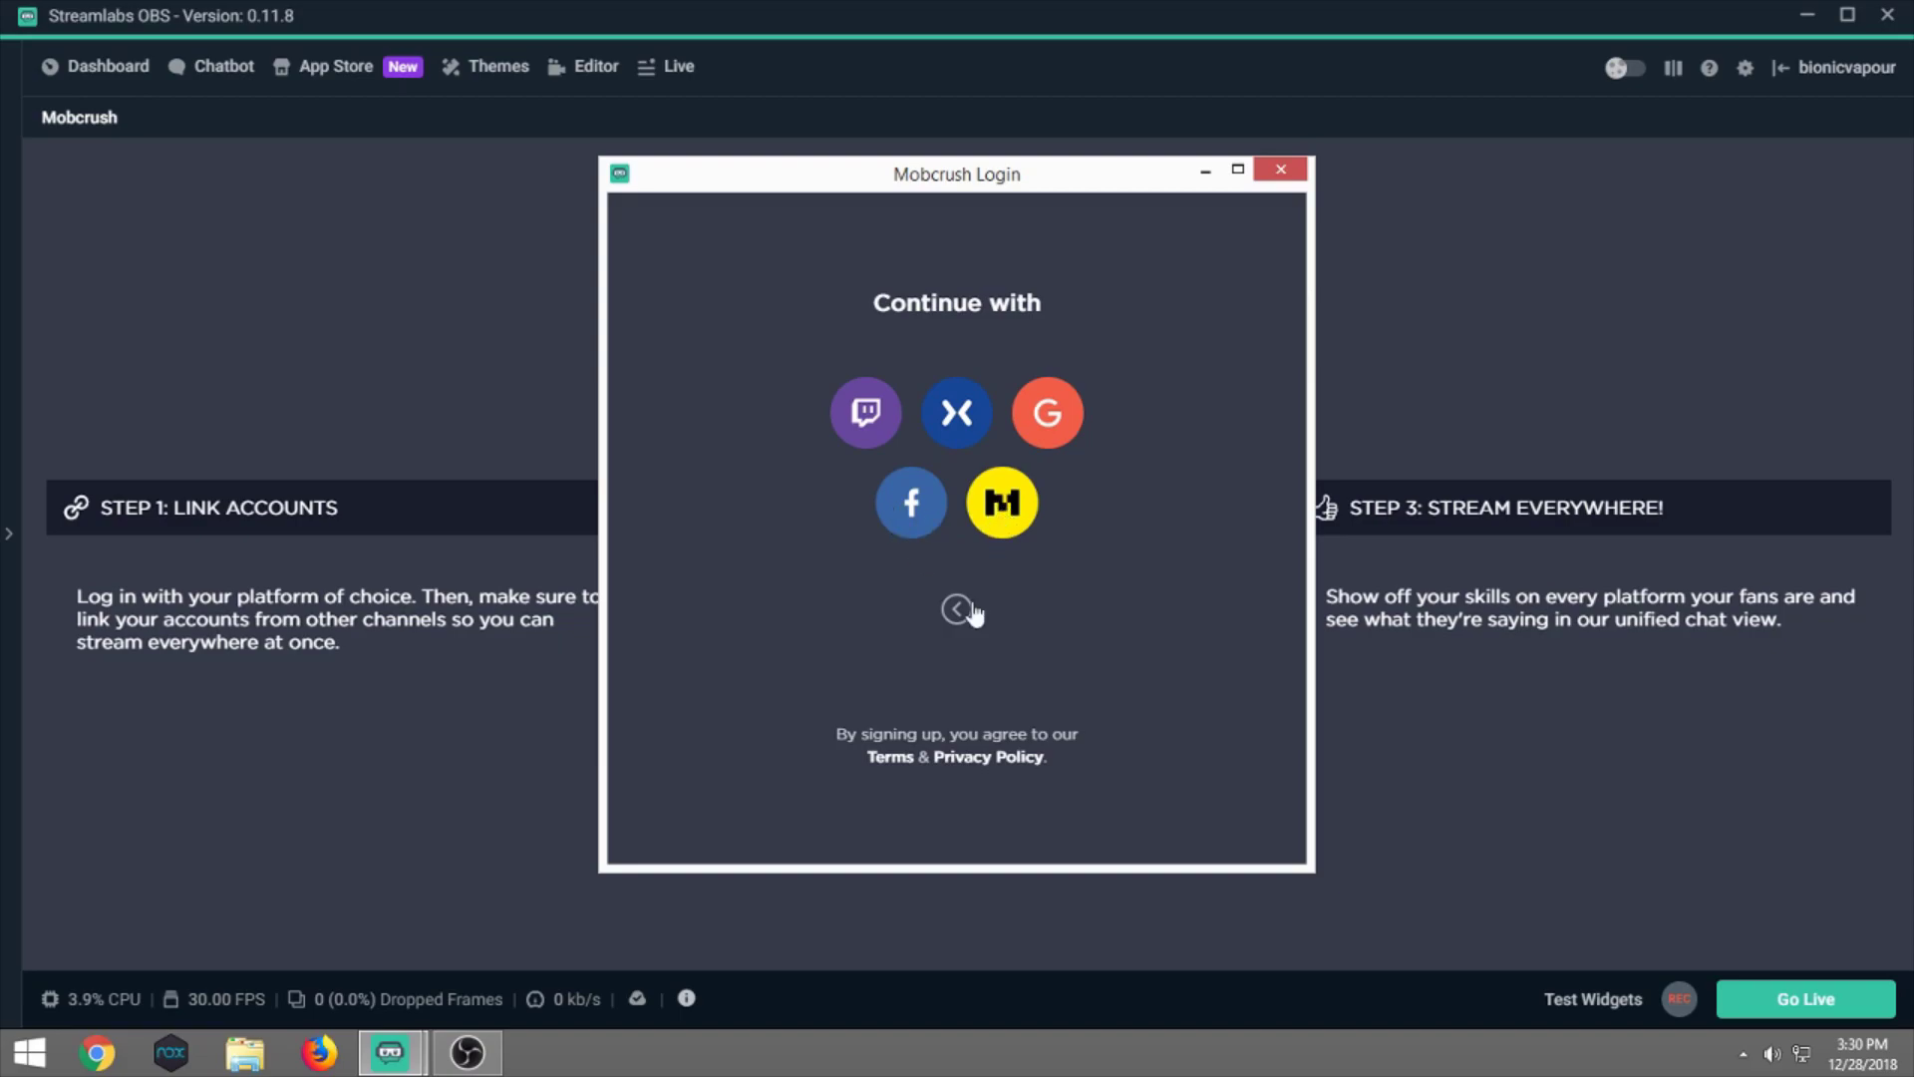
{"action": "left_click", "coordinate": [865, 423]}
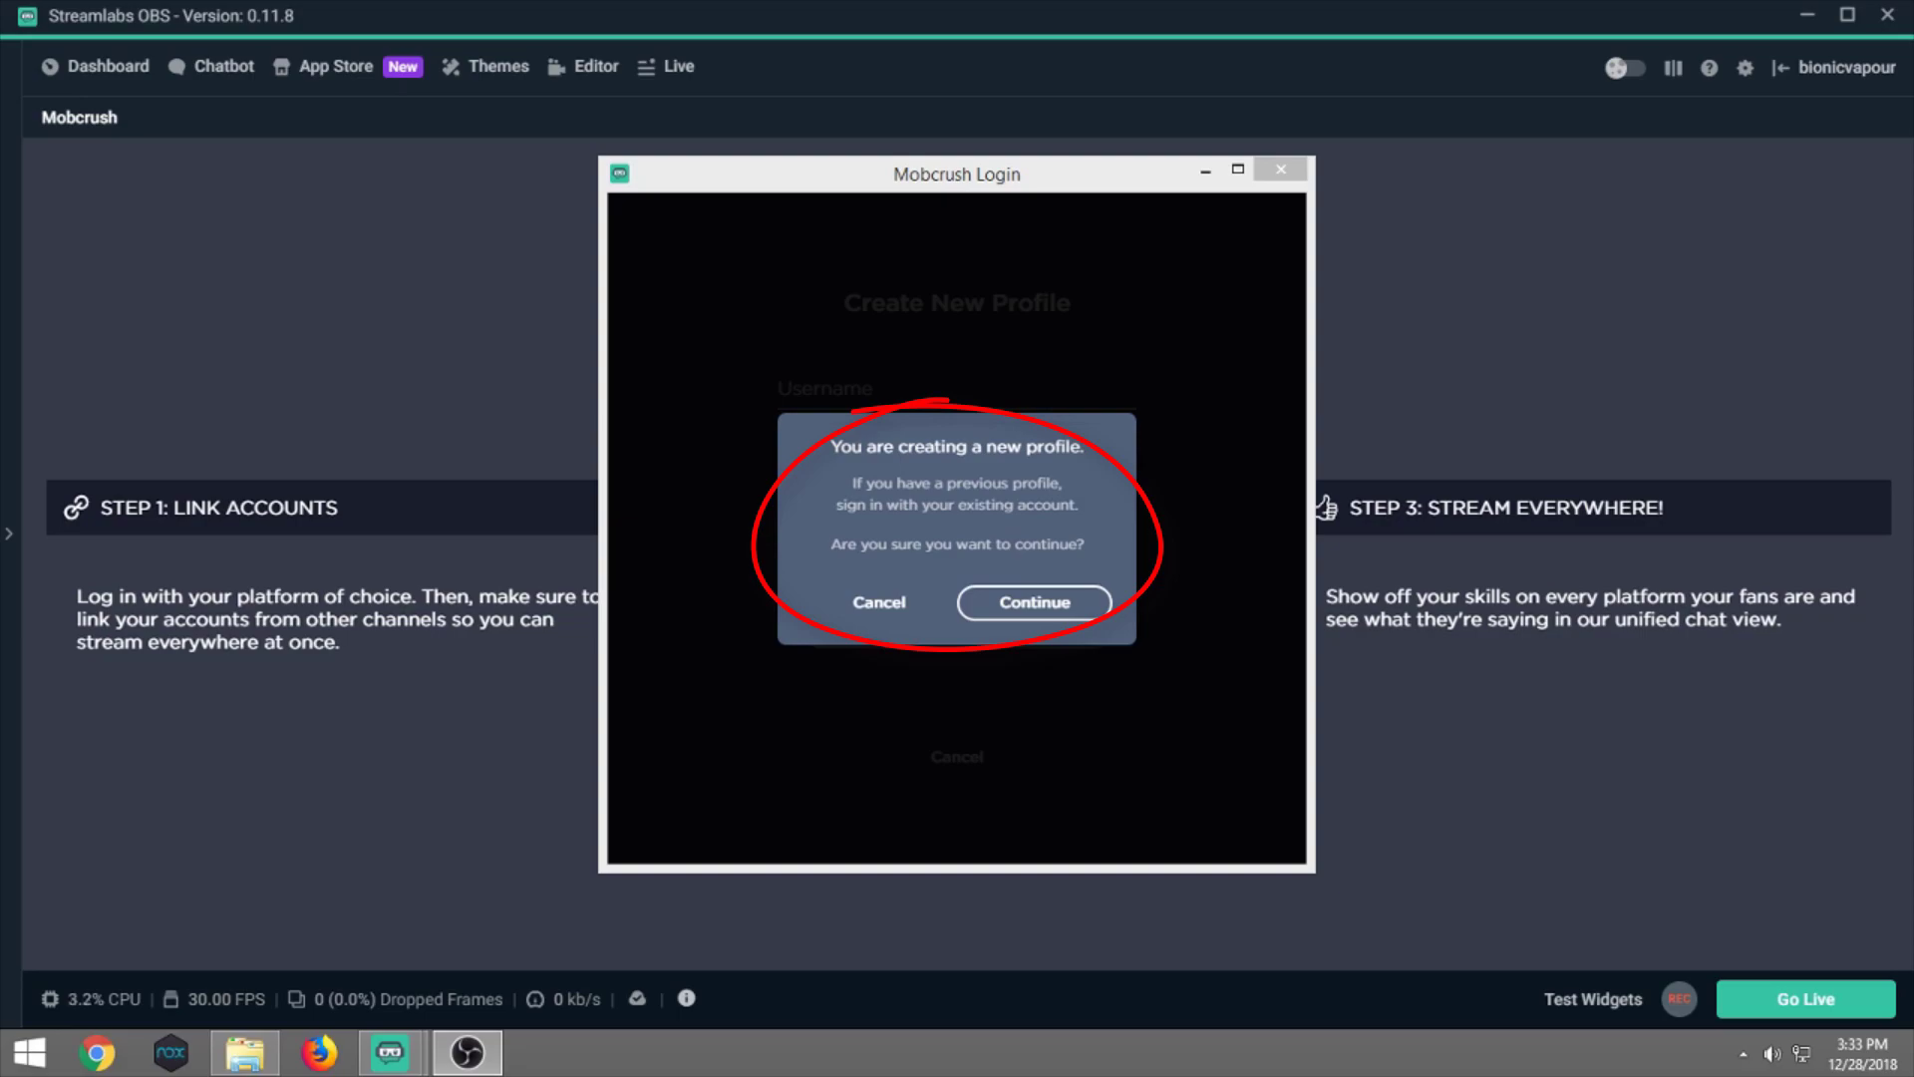
Confirm creating a new Mobcrush profile and register it with a chosen username.
{"action": "left_click", "coordinate": [1033, 604]}
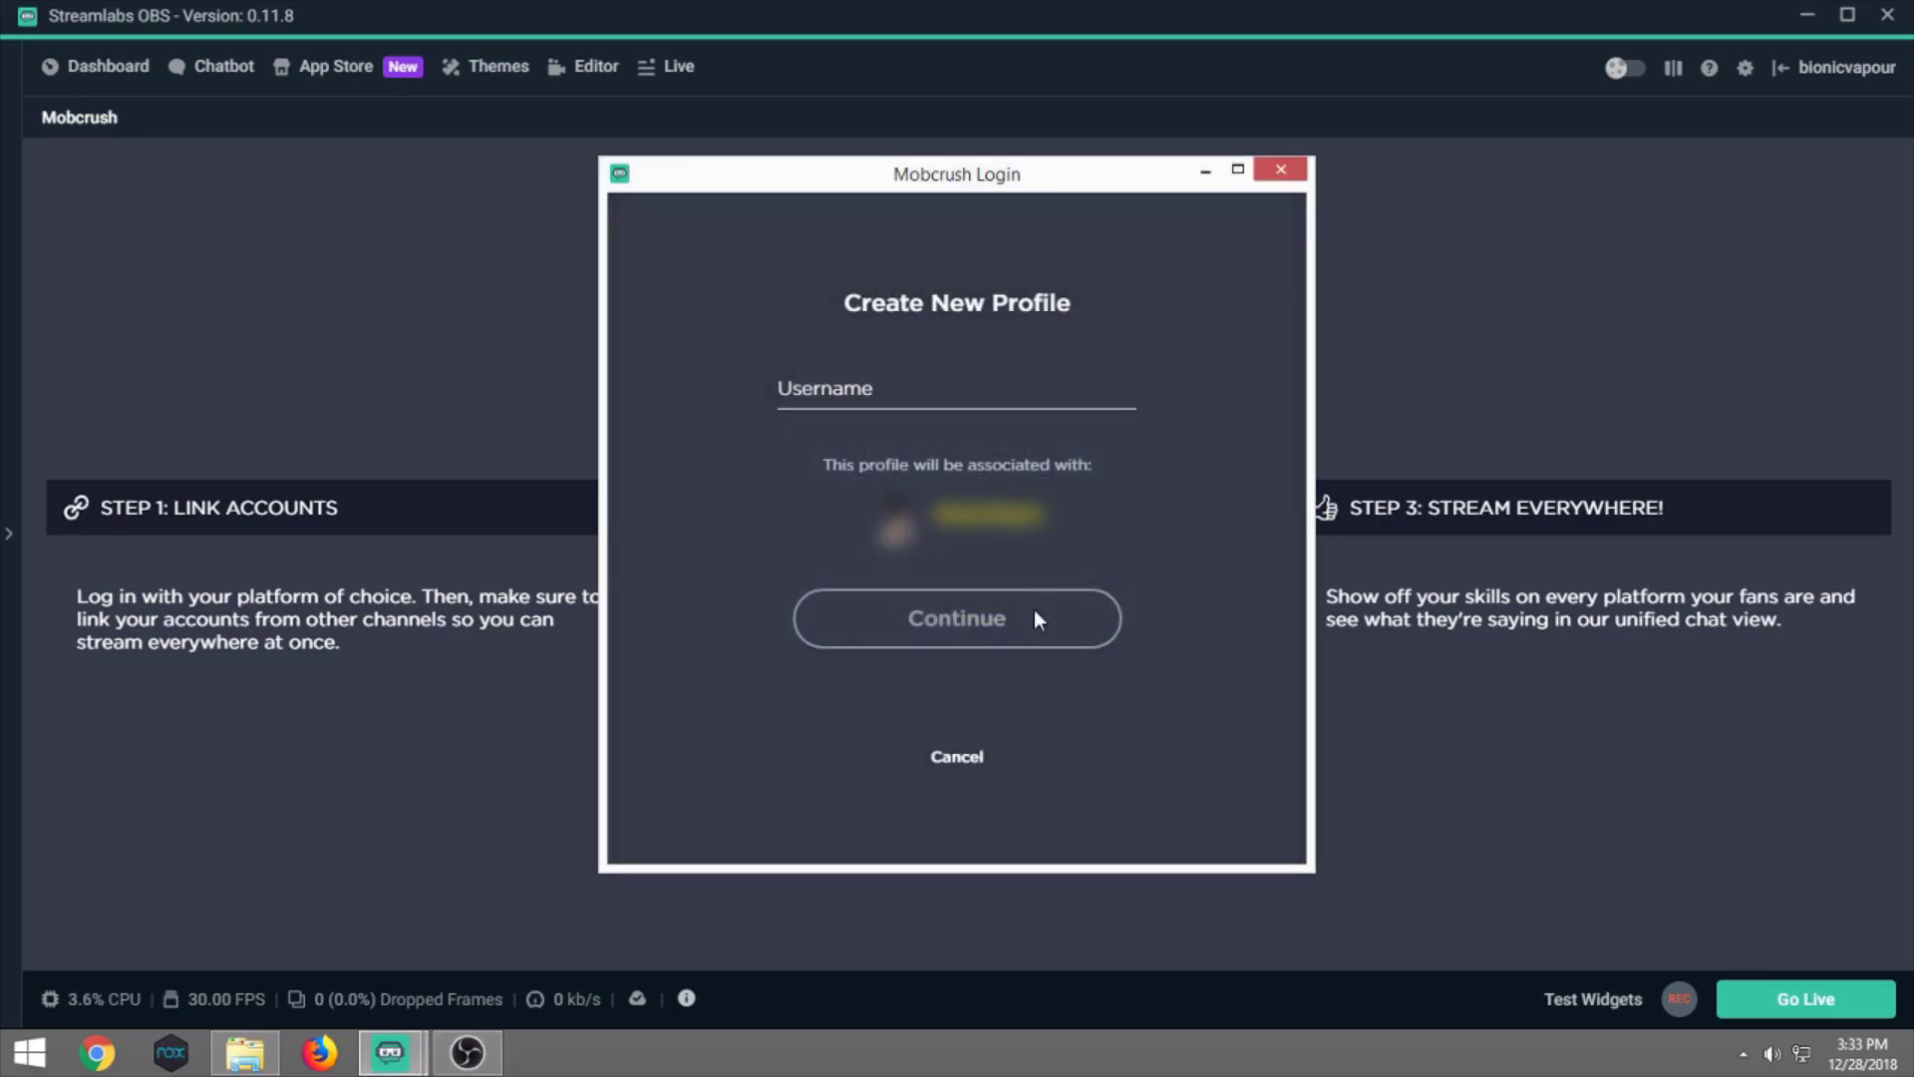
{"action": "left_click", "coordinate": [937, 386]}
{"action": "type", "text": "bionic"}
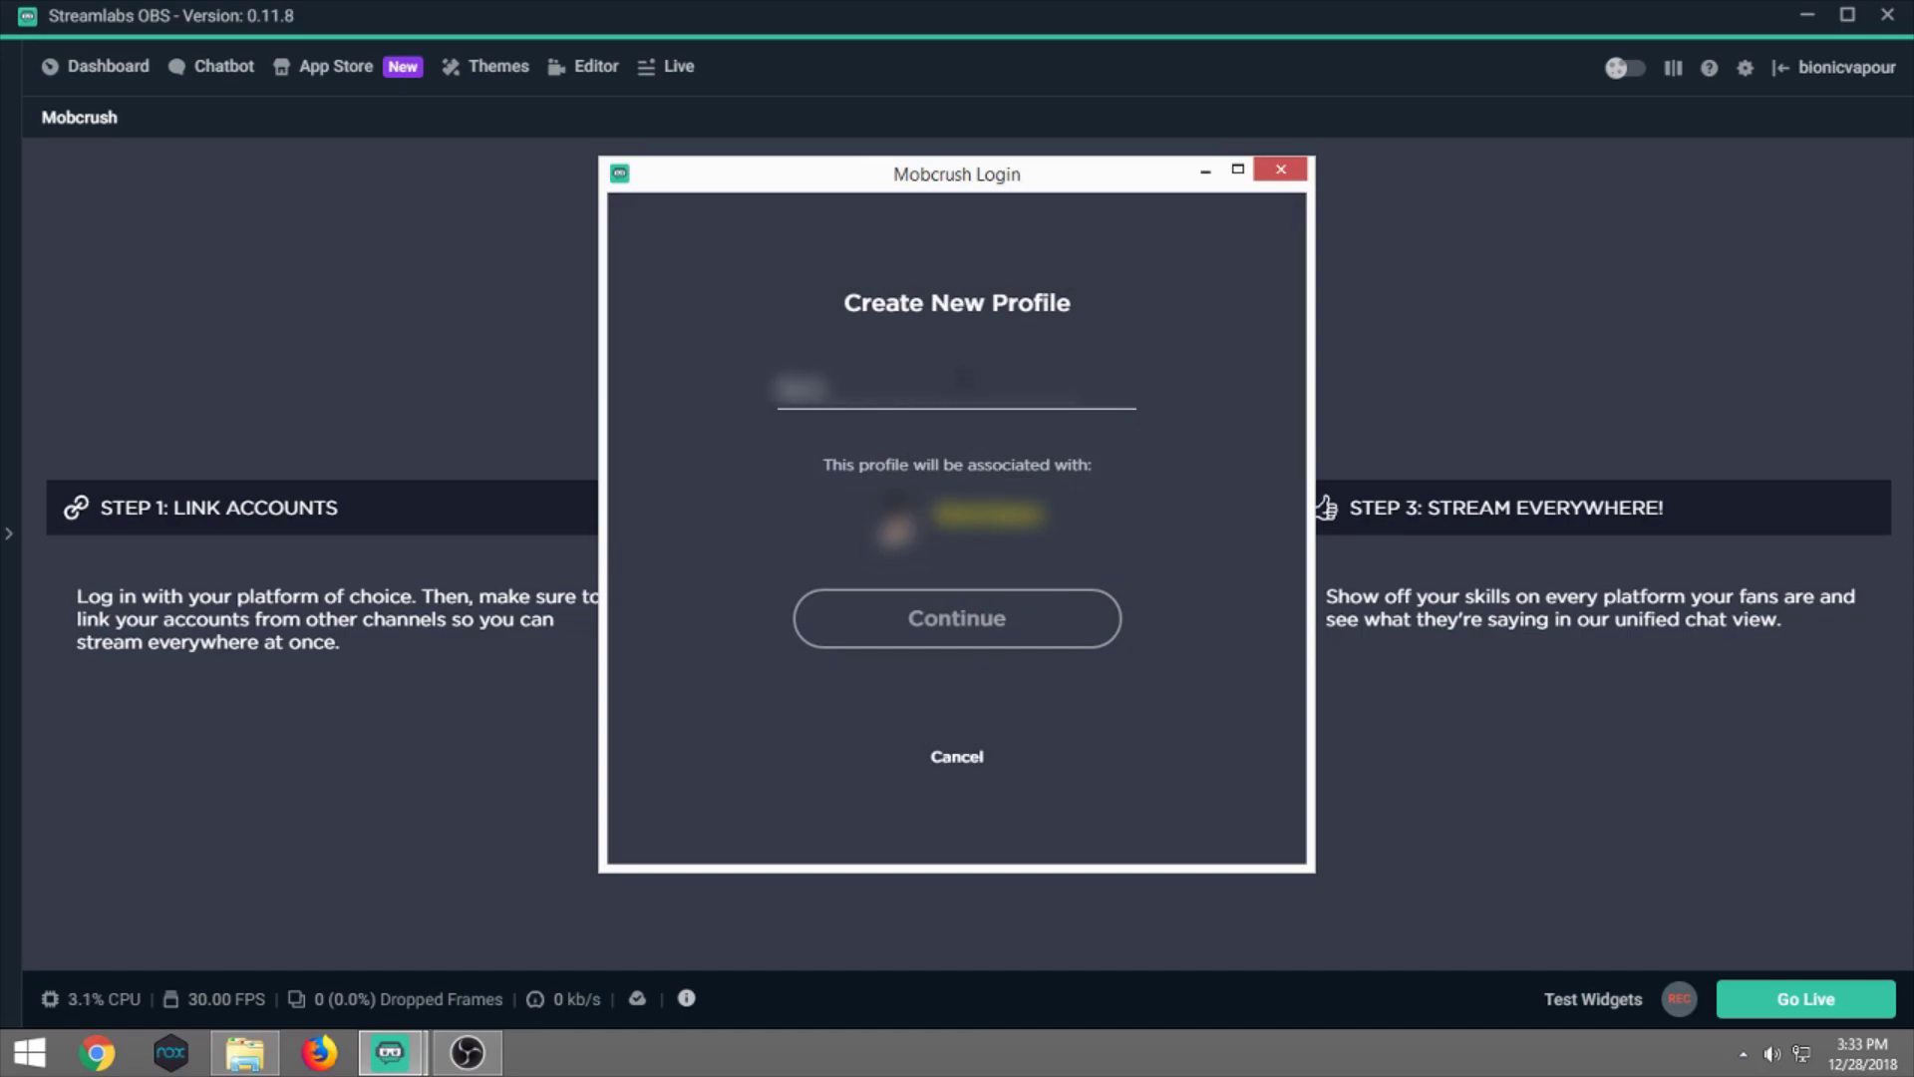
{"action": "type", "text": "vapour"}
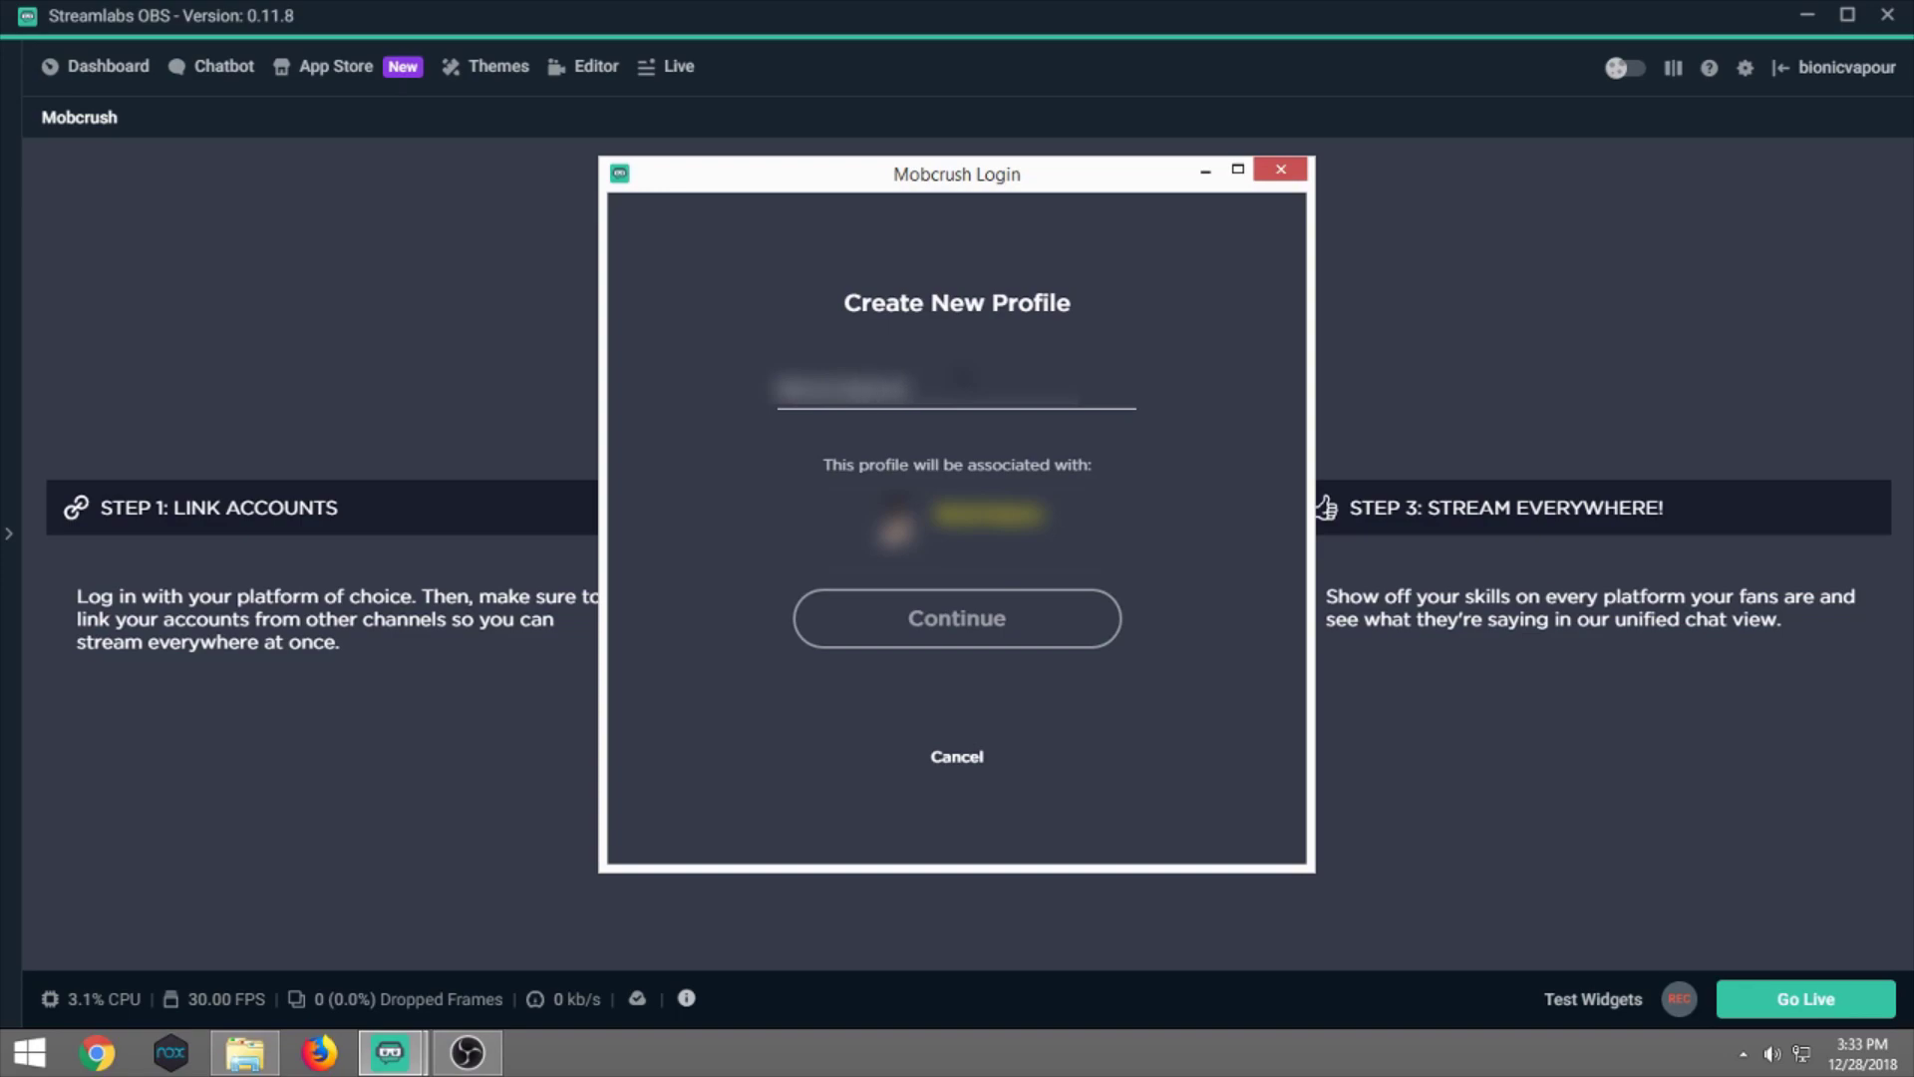
{"action": "left_click", "coordinate": [958, 628]}
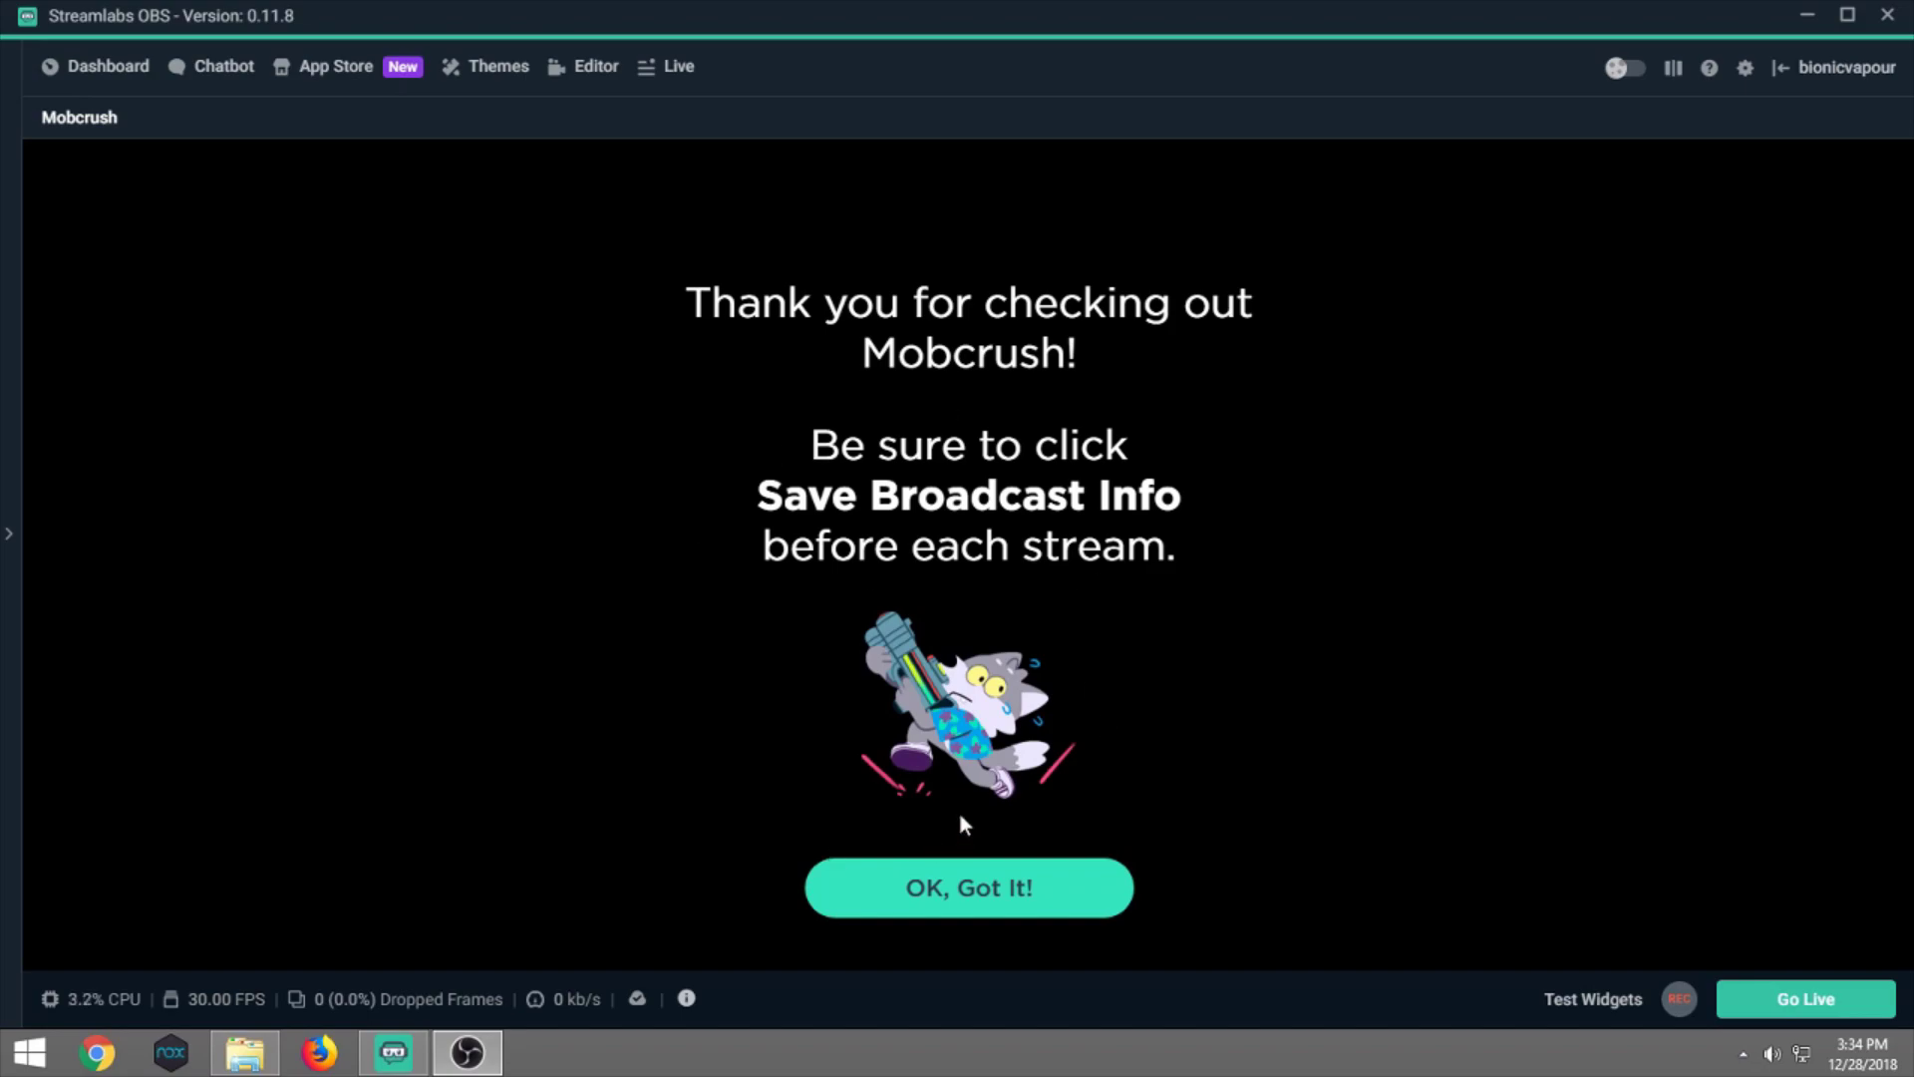
Dismiss the thank-you message, the stream targets tip and the unified chat tip.
{"action": "left_click", "coordinate": [1000, 905]}
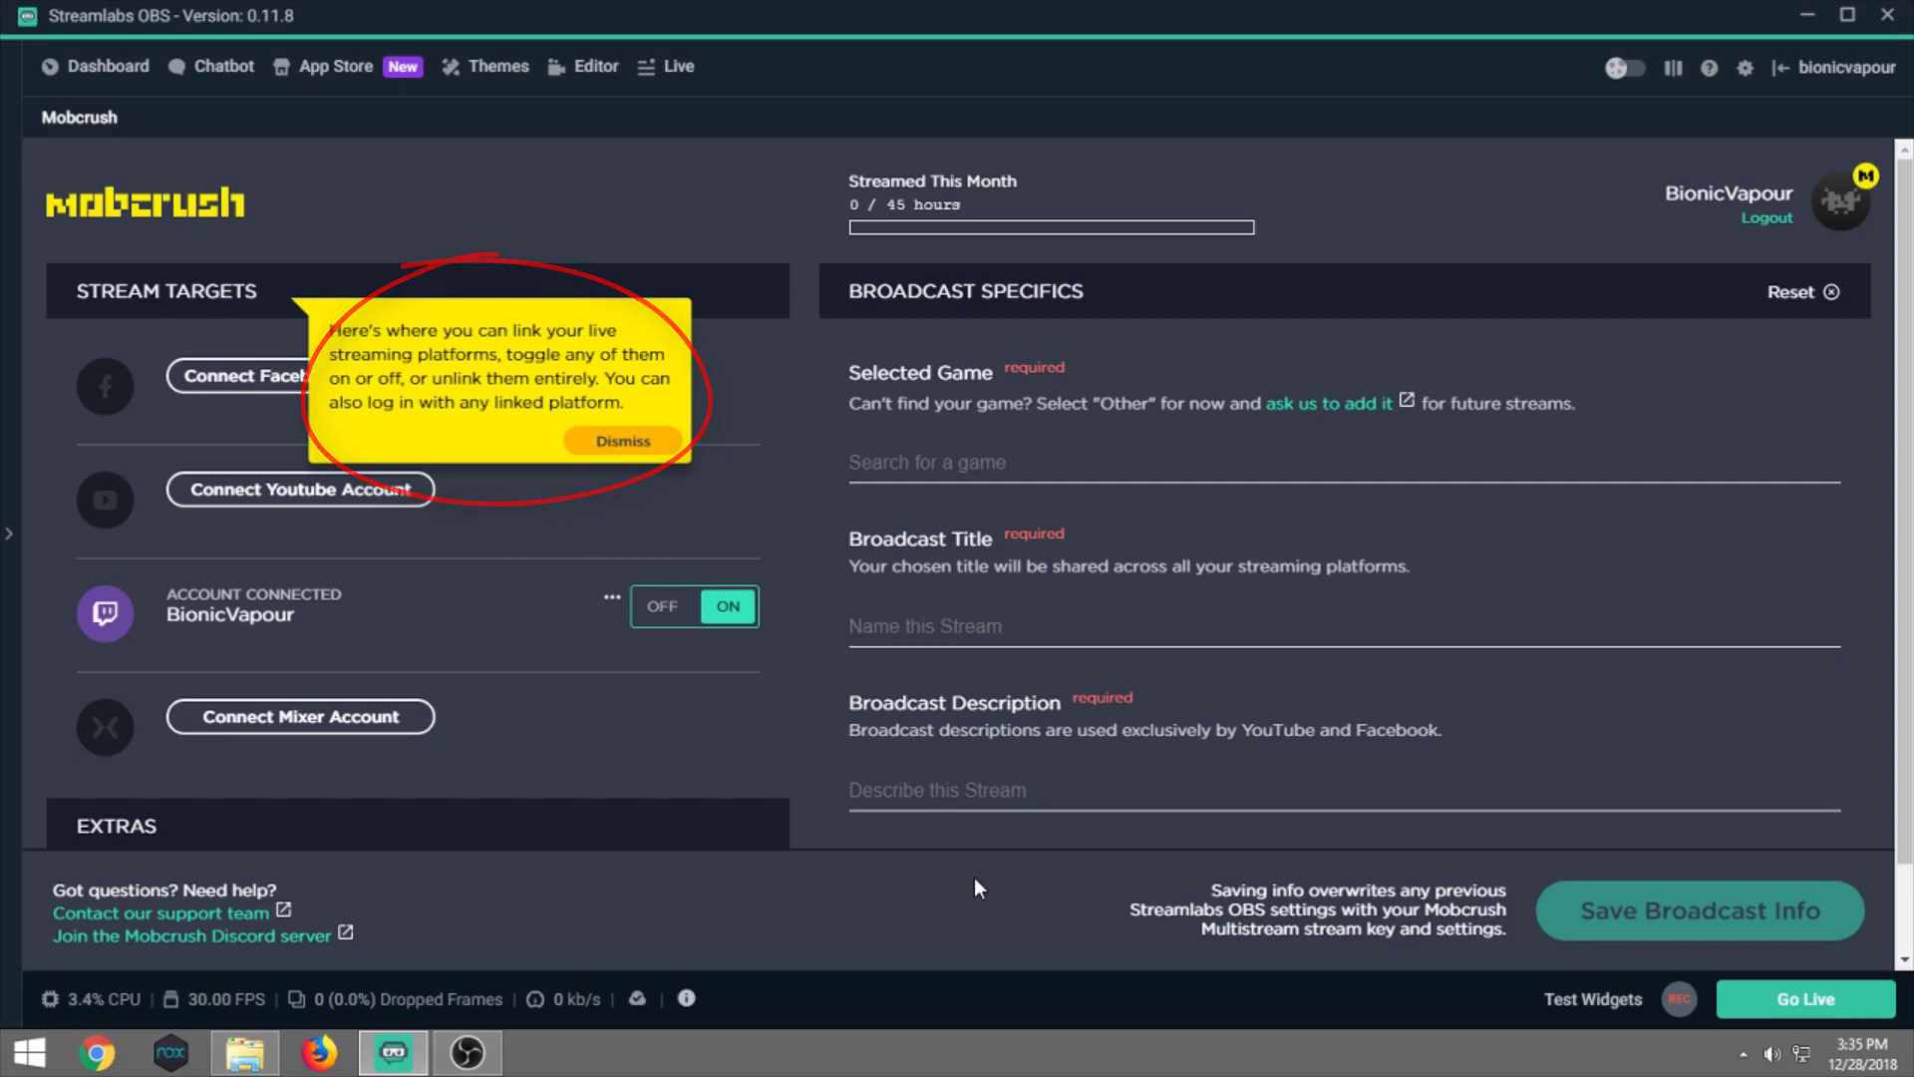
{"action": "left_click", "coordinate": [632, 446]}
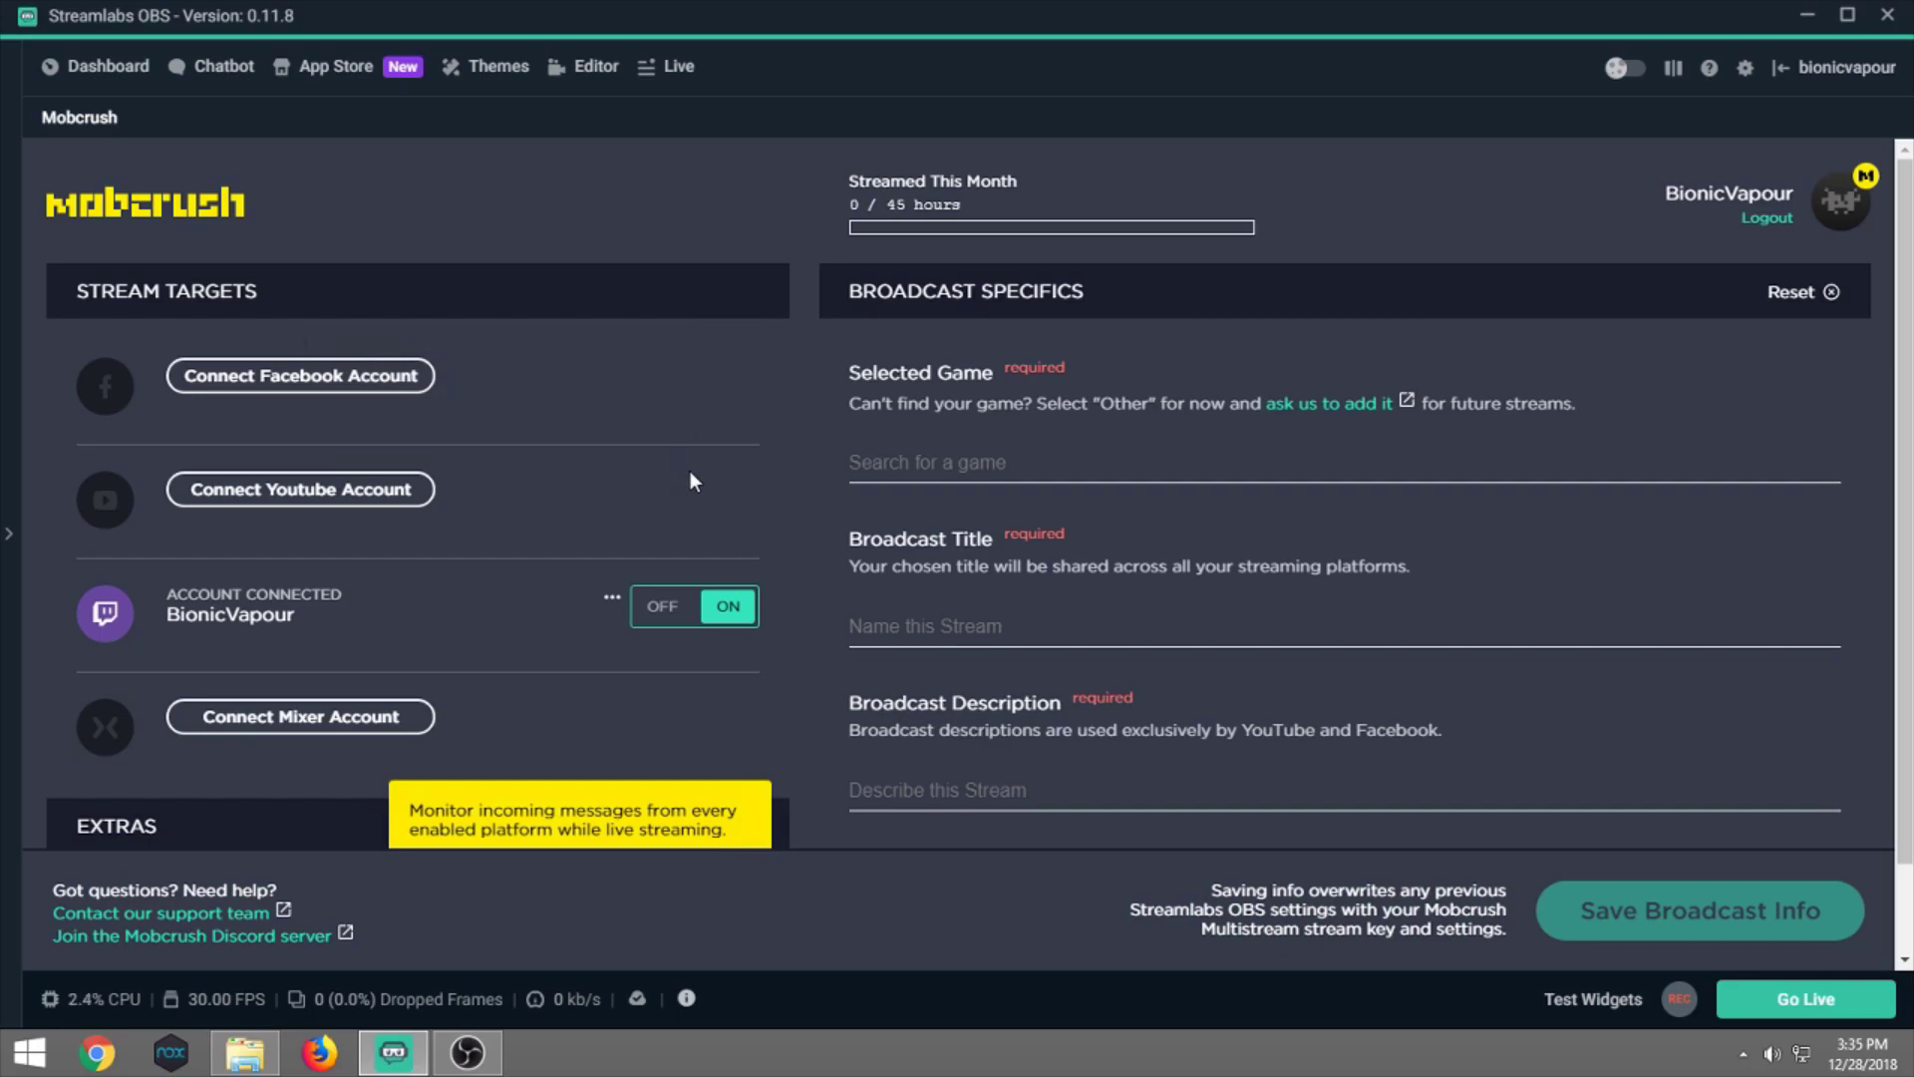
{"action": "scroll", "coordinate": [583, 484], "scroll_direction": "down", "scroll_amount": 1}
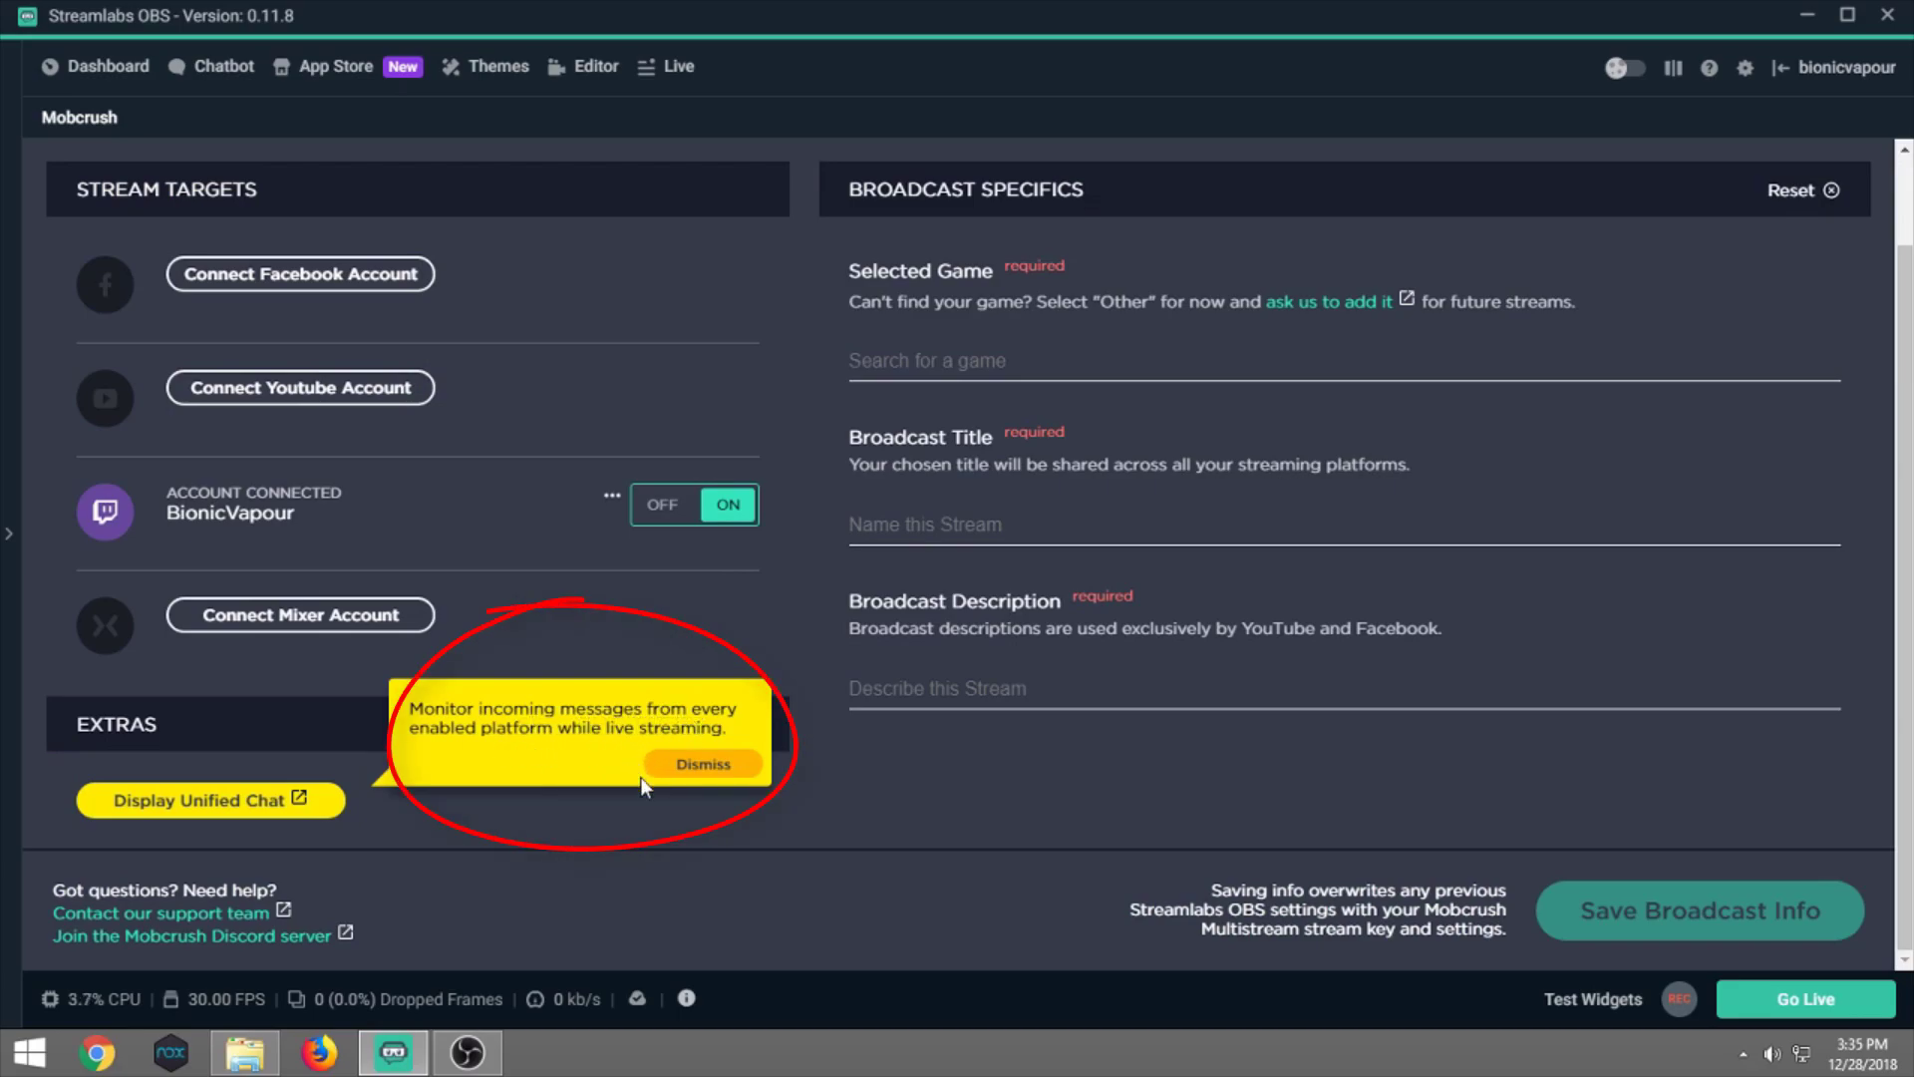
{"action": "left_click", "coordinate": [688, 766]}
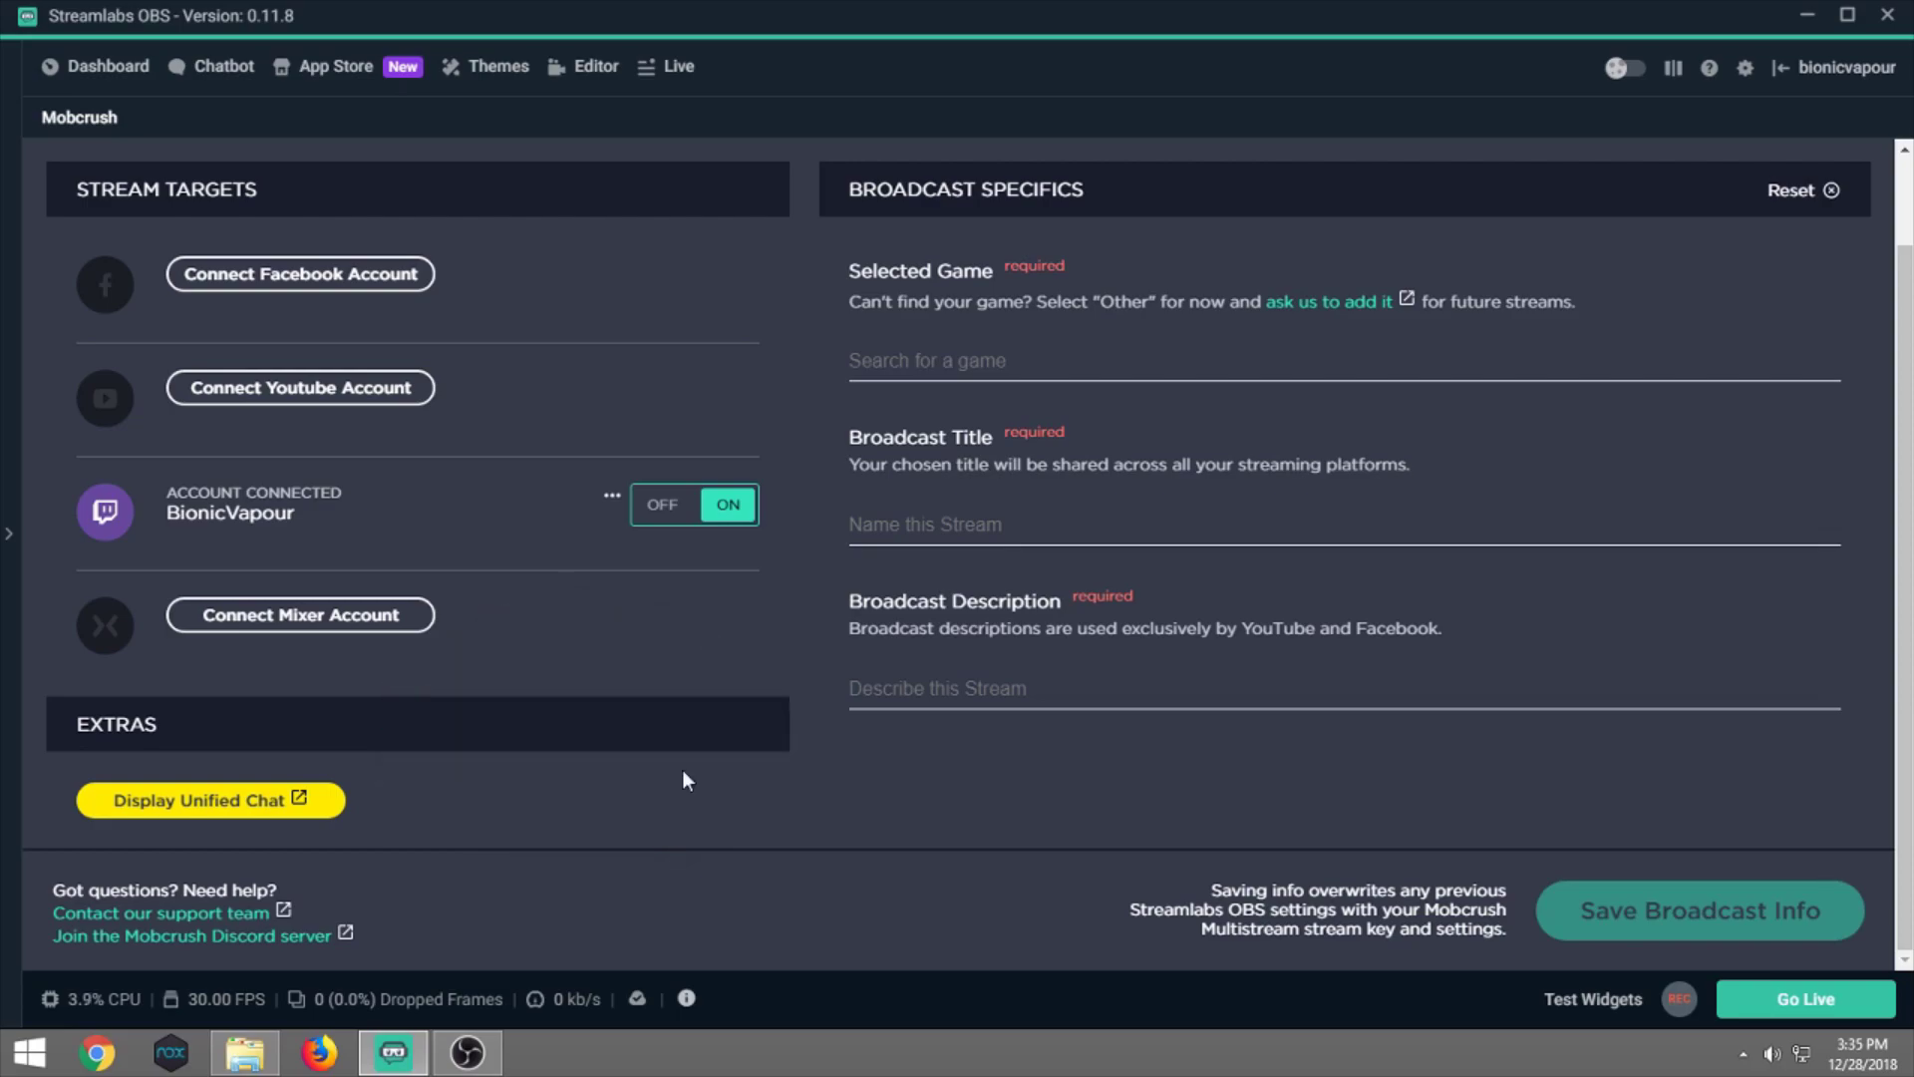
Log into Facebook and grant Mobcrush the chosen page permissions.
{"action": "scroll", "coordinate": [682, 769], "scroll_direction": "up", "scroll_amount": 1}
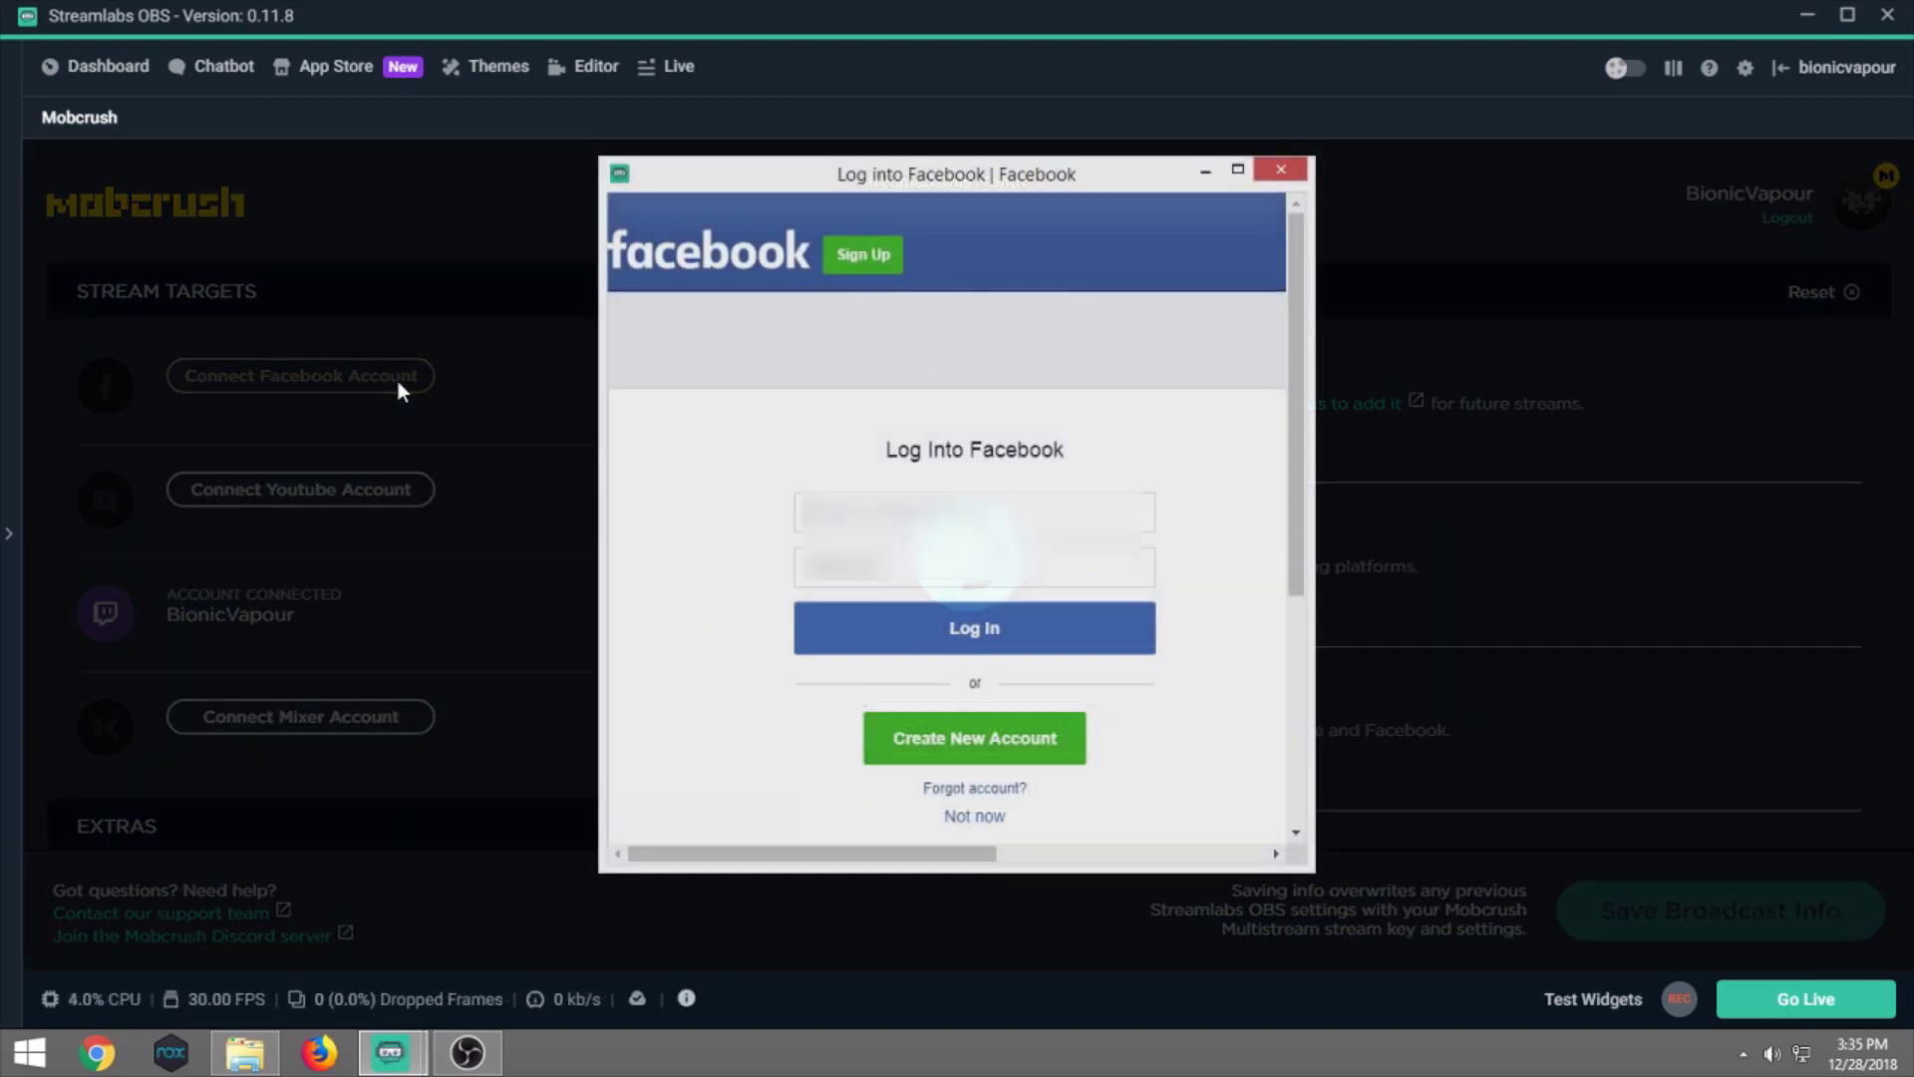
{"action": "left_click", "coordinate": [910, 625]}
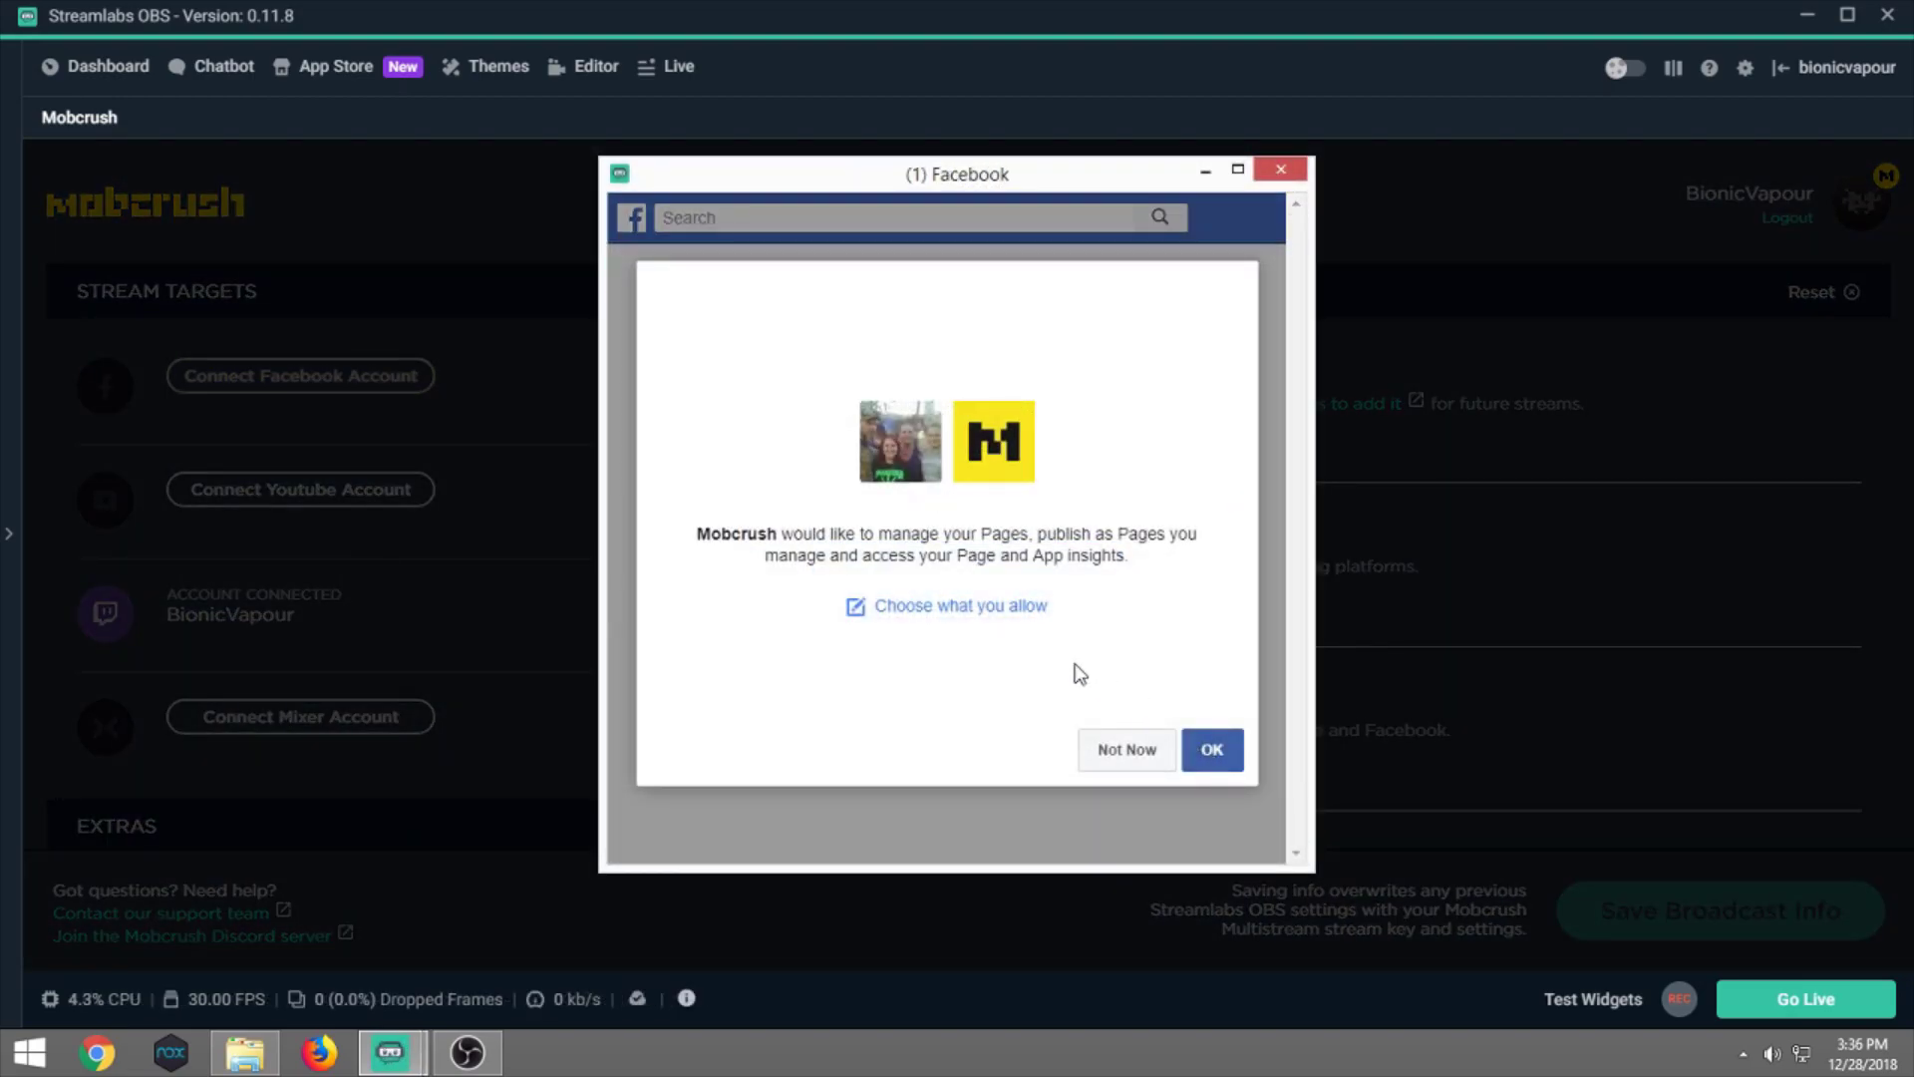
{"action": "left_click", "coordinate": [1011, 610]}
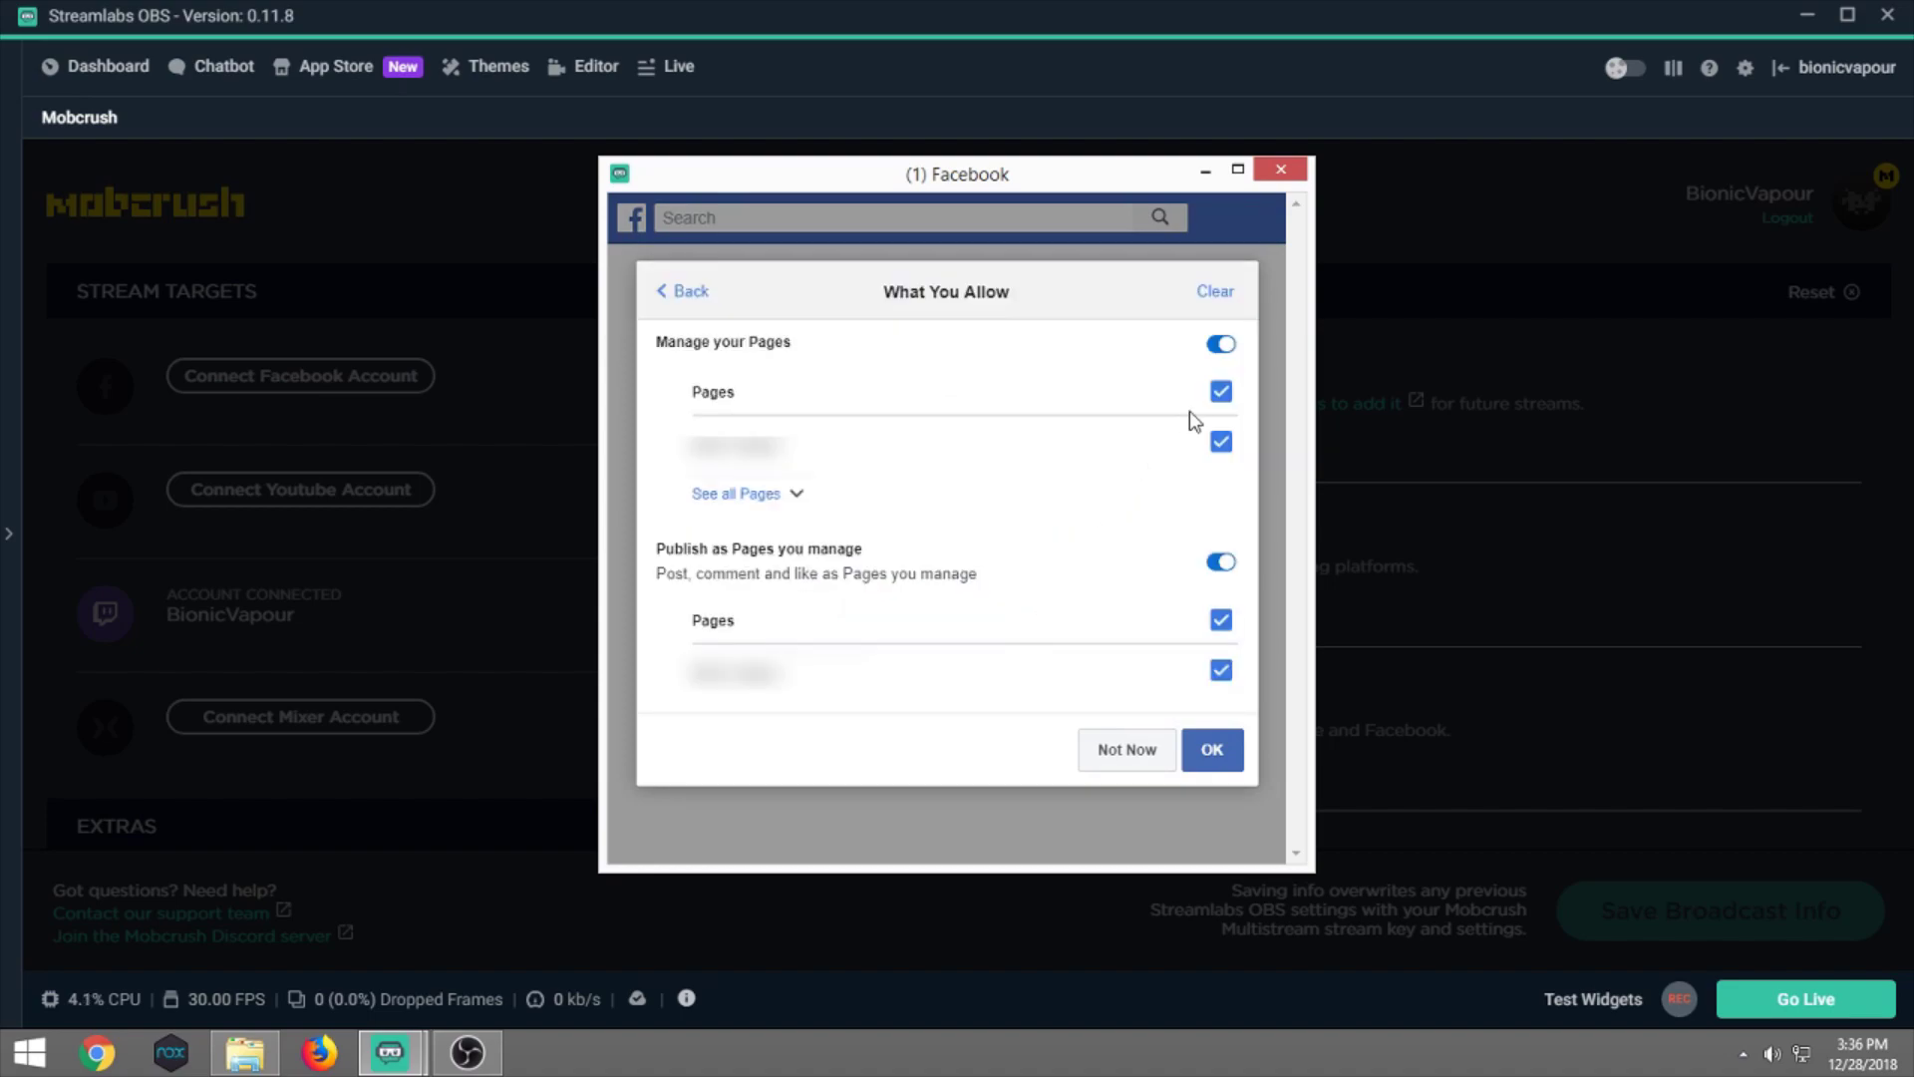
{"action": "left_click", "coordinate": [1212, 754]}
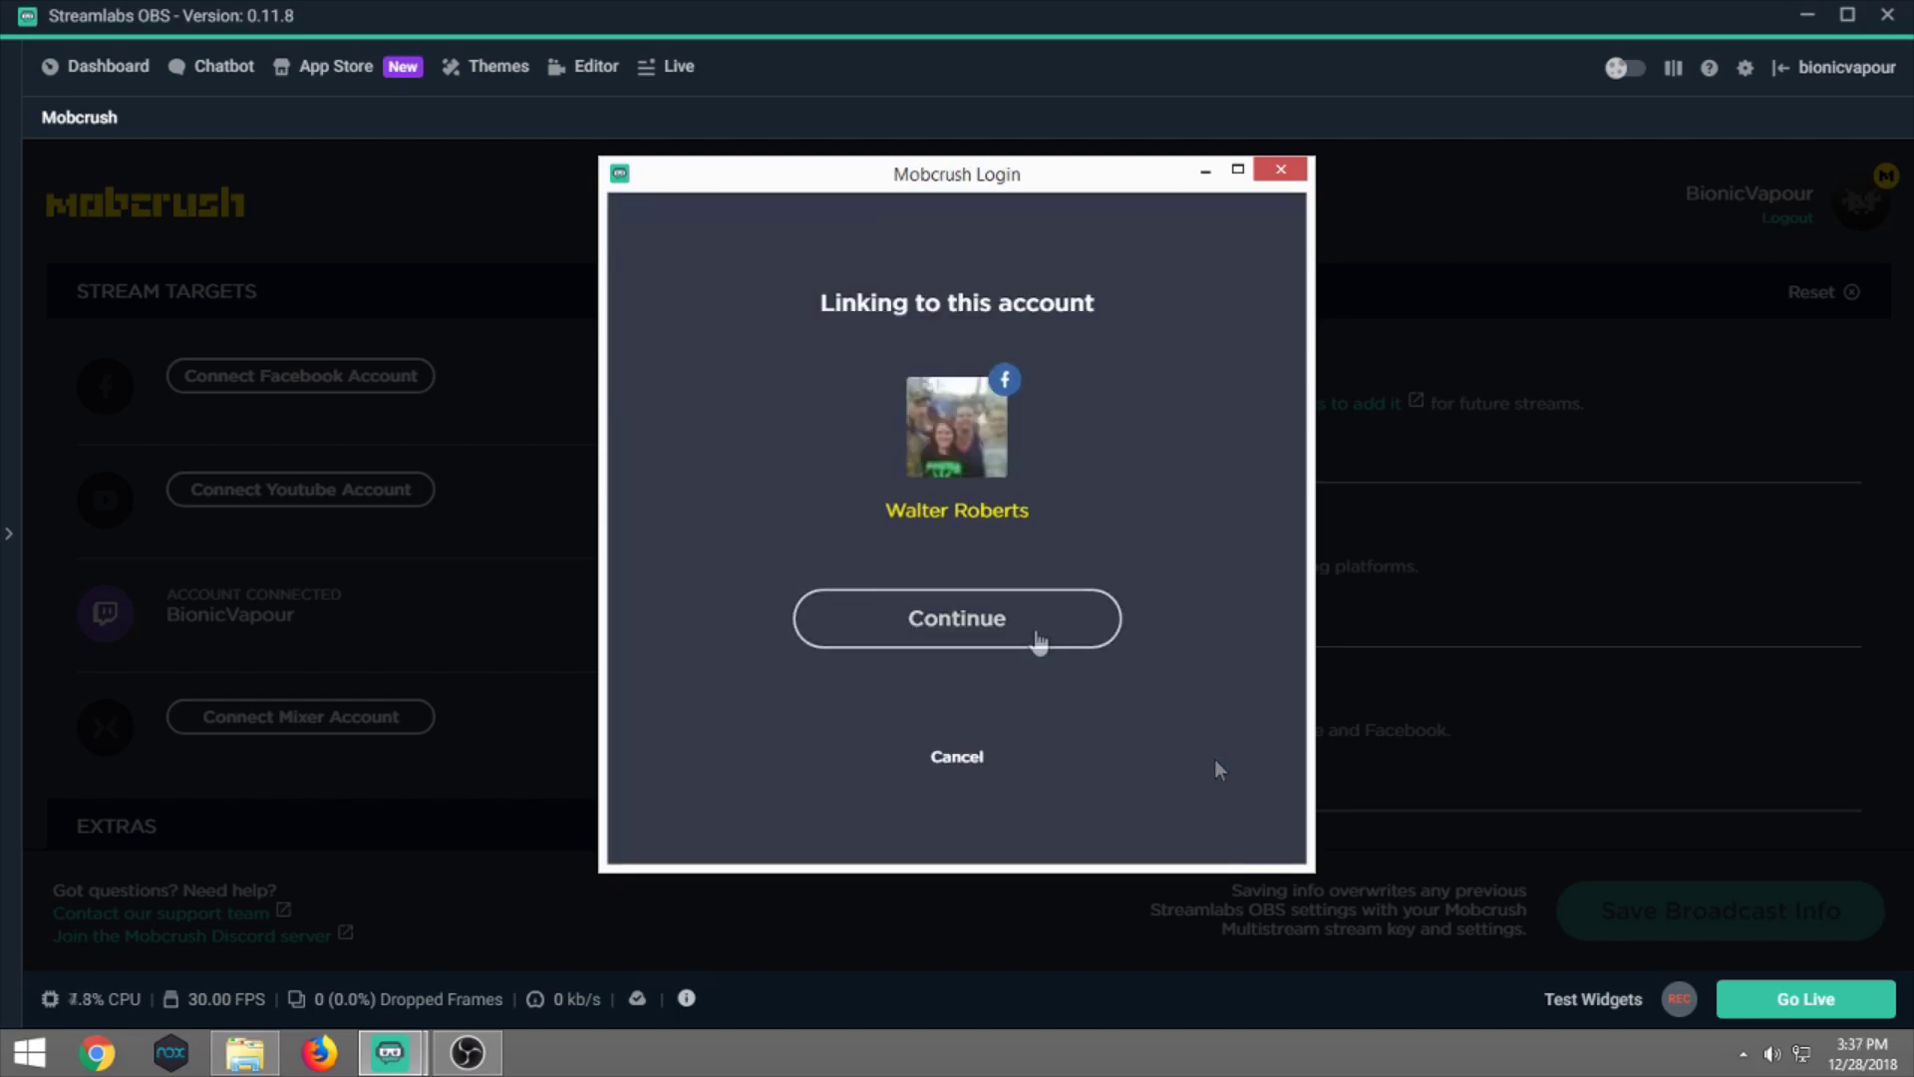
Finish linking Facebook, then sign in with Google and allow Mobcrush access to YouTube.
{"action": "left_click", "coordinate": [1037, 636]}
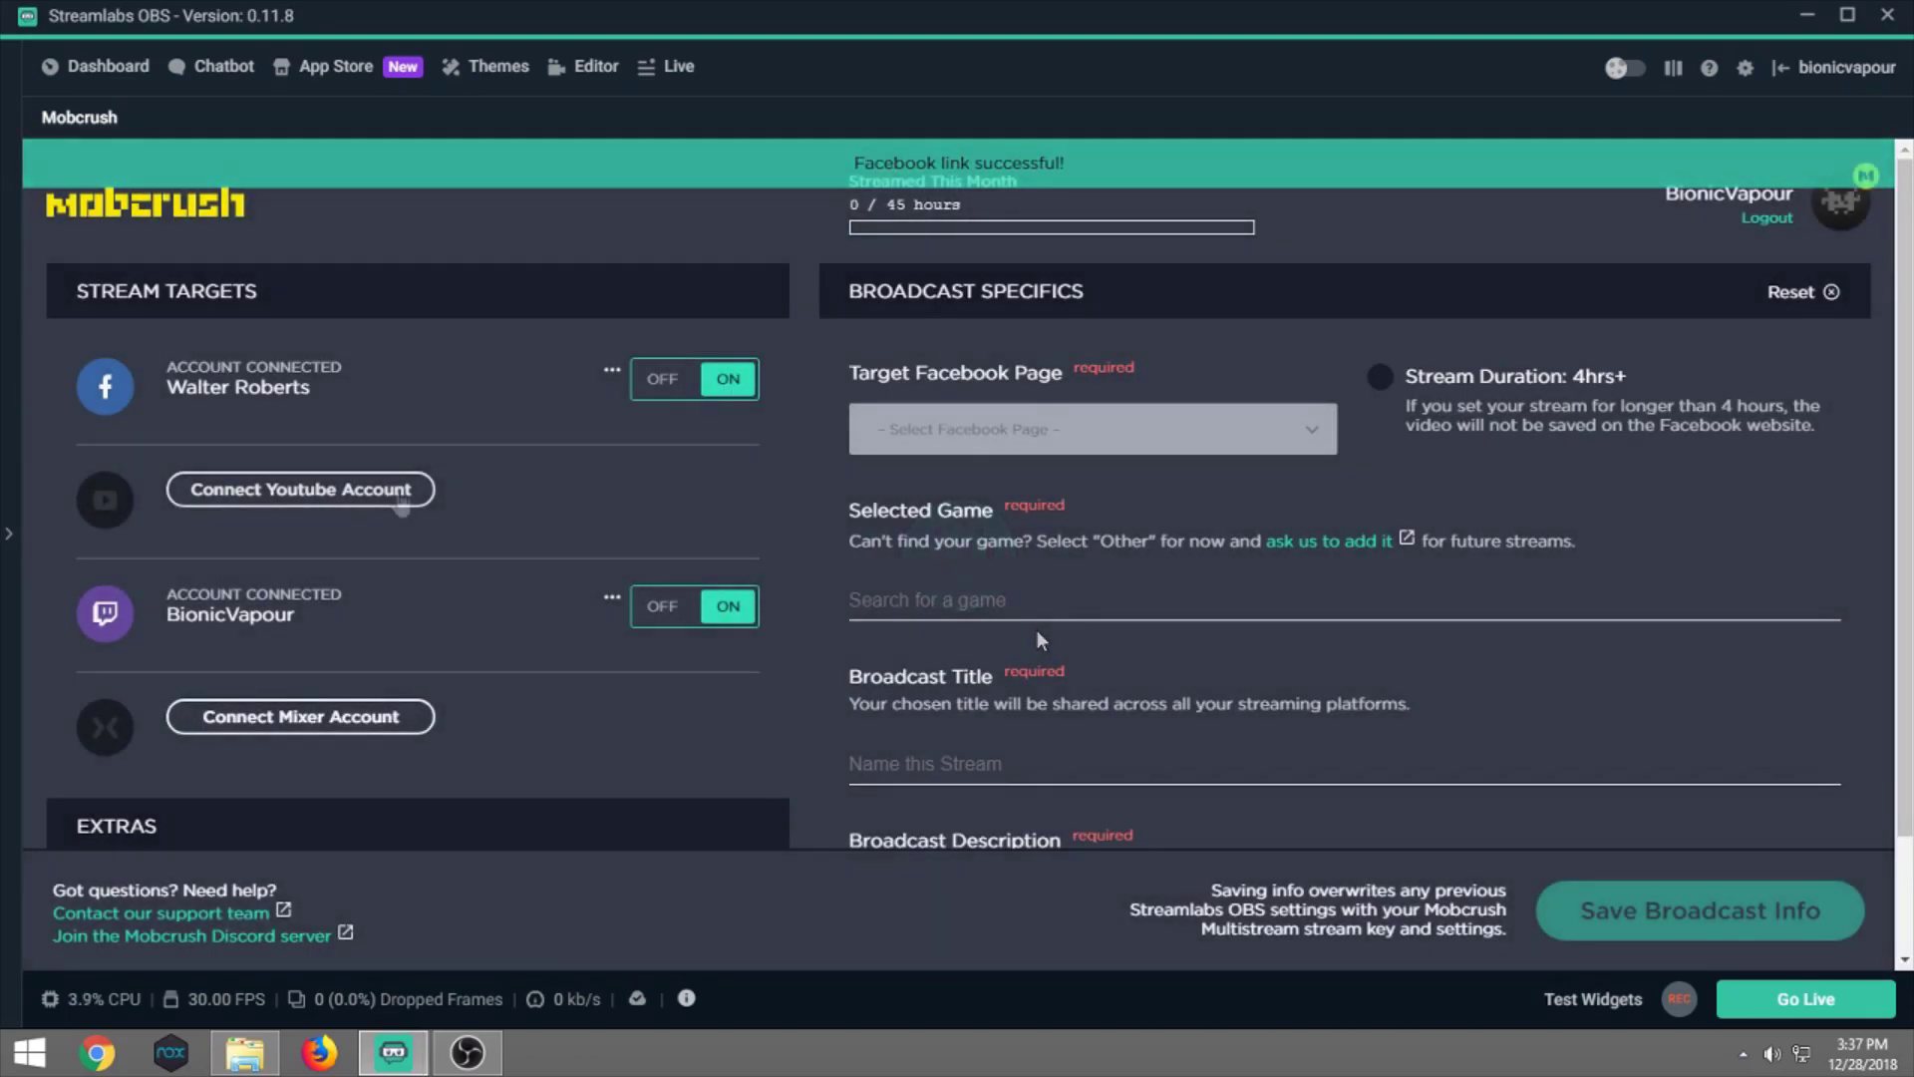
{"action": "left_click", "coordinate": [401, 501]}
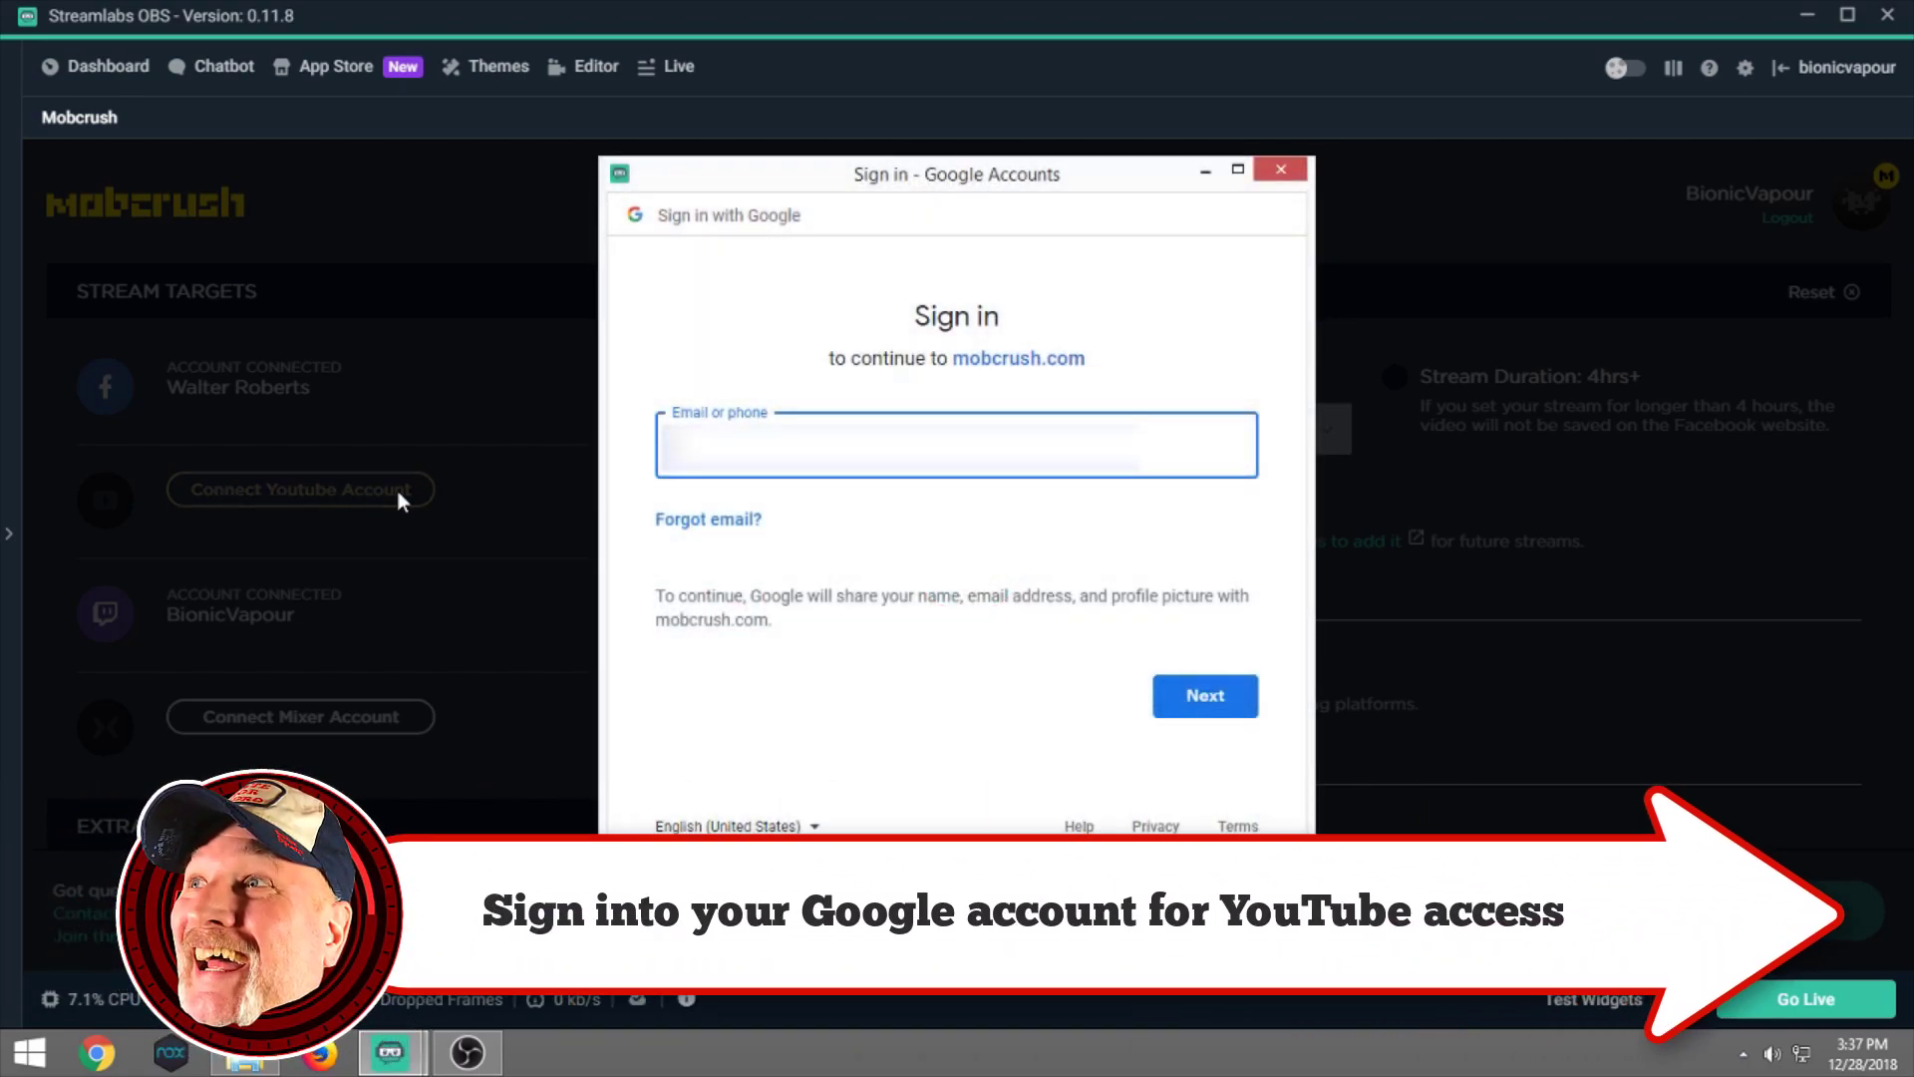
{"action": "type", "text": "bionicvapour"}
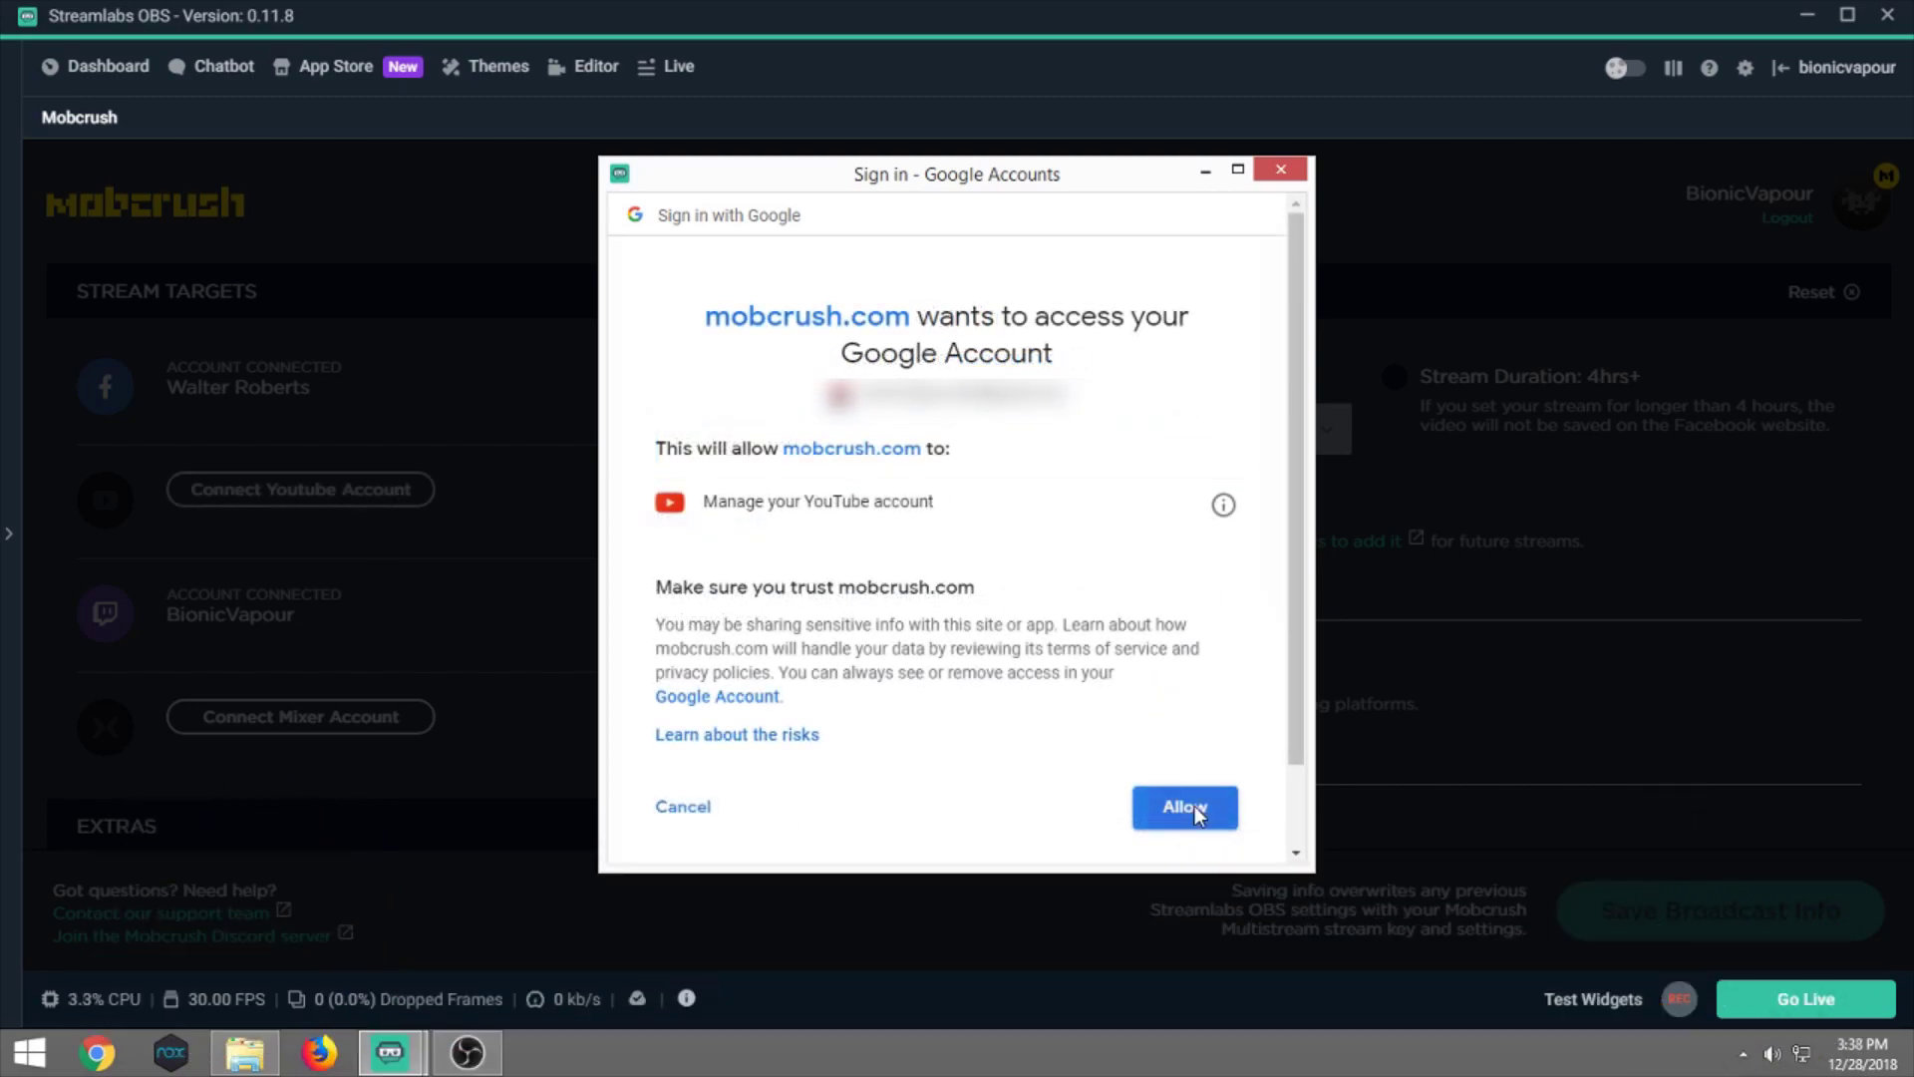
{"action": "left_click", "coordinate": [1194, 805]}
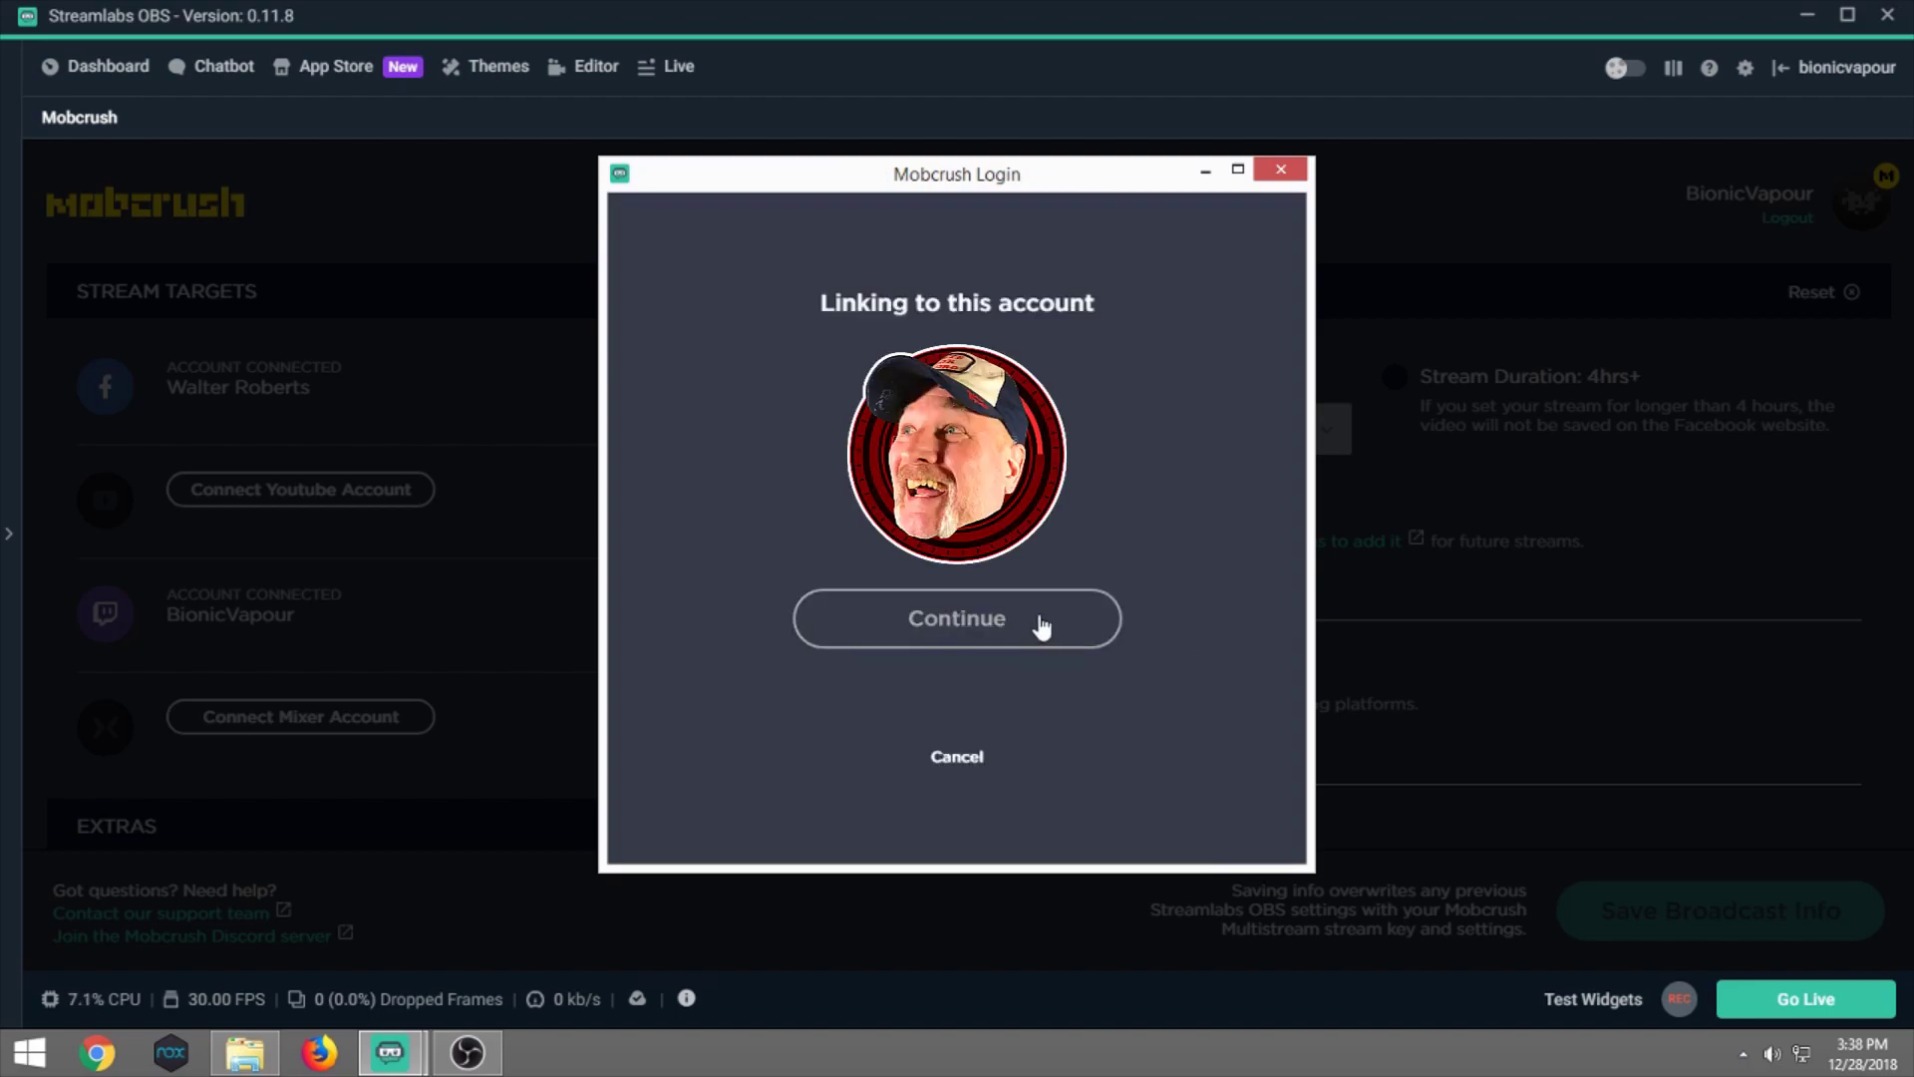
{"action": "left_click", "coordinate": [1042, 625]}
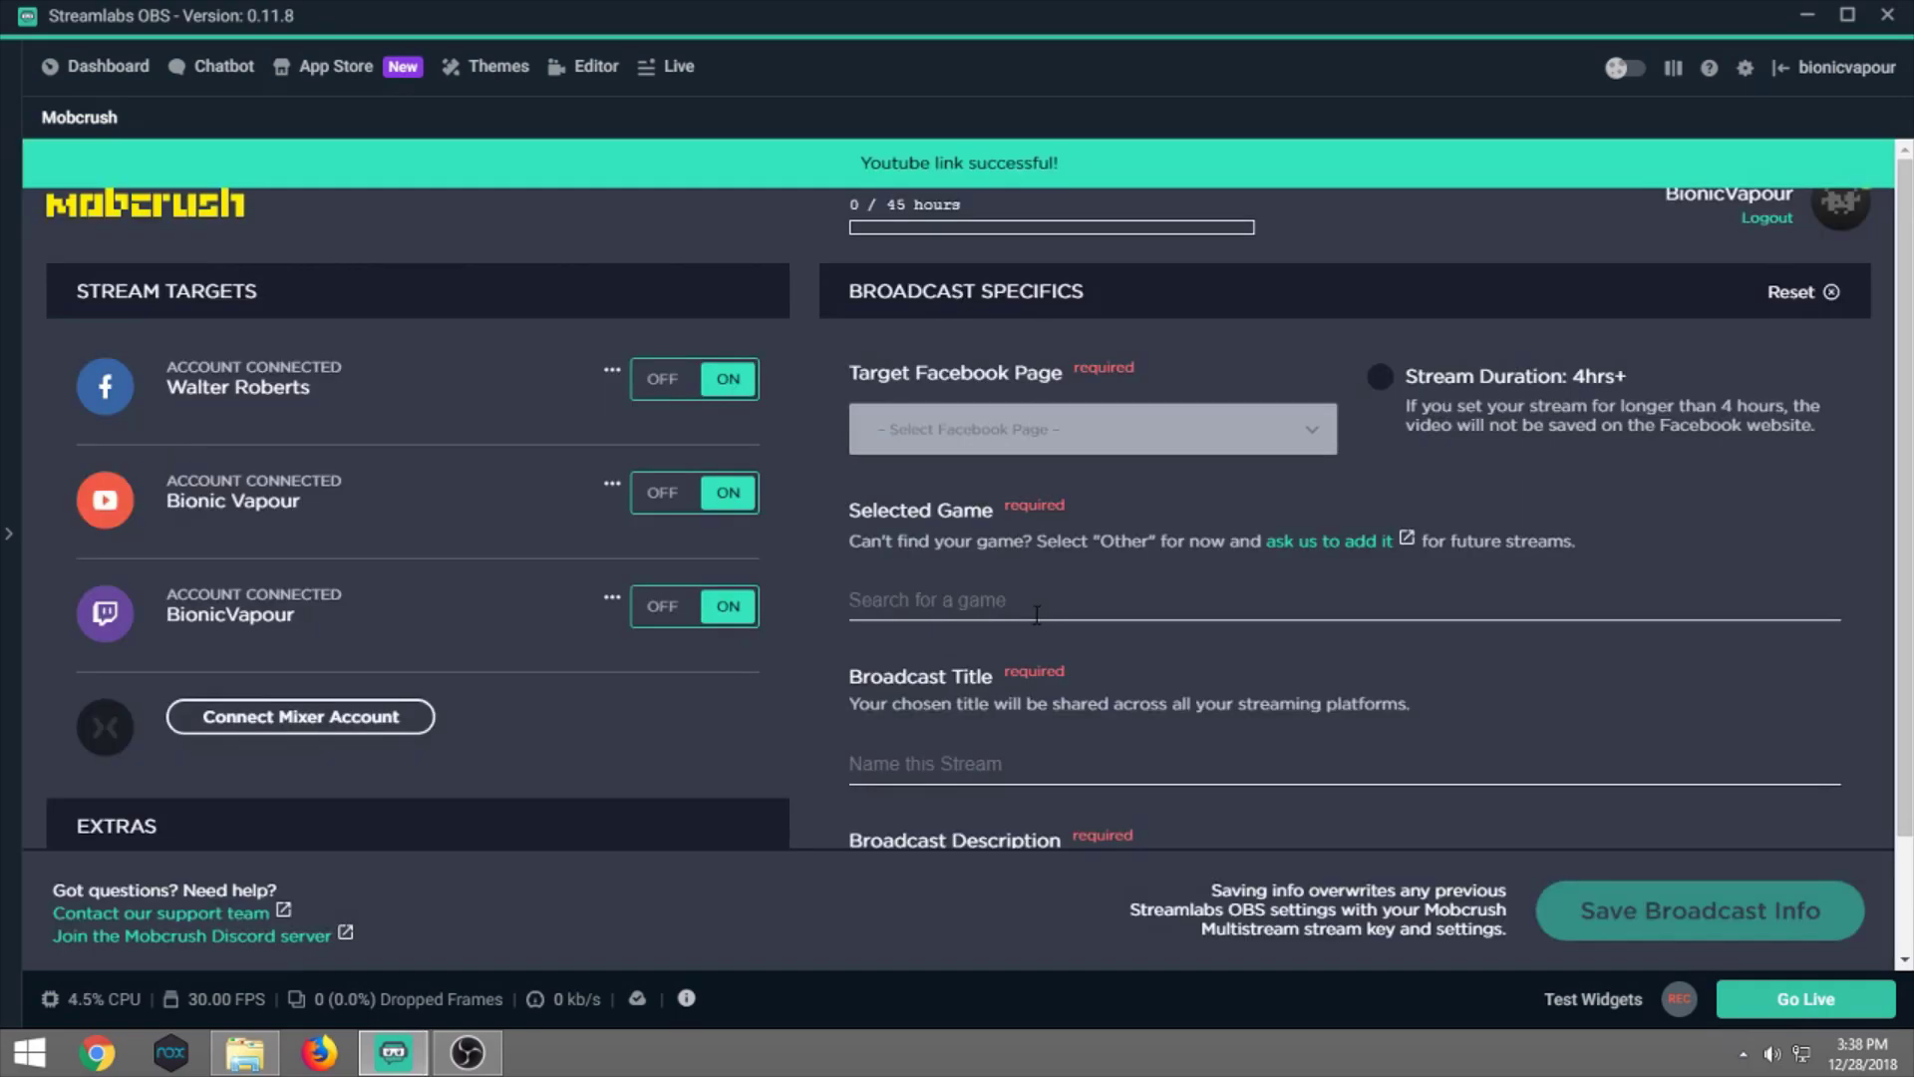
Connect the Mixer account and approve Mobcrush's requested permissions.
{"action": "left_click", "coordinate": [351, 716]}
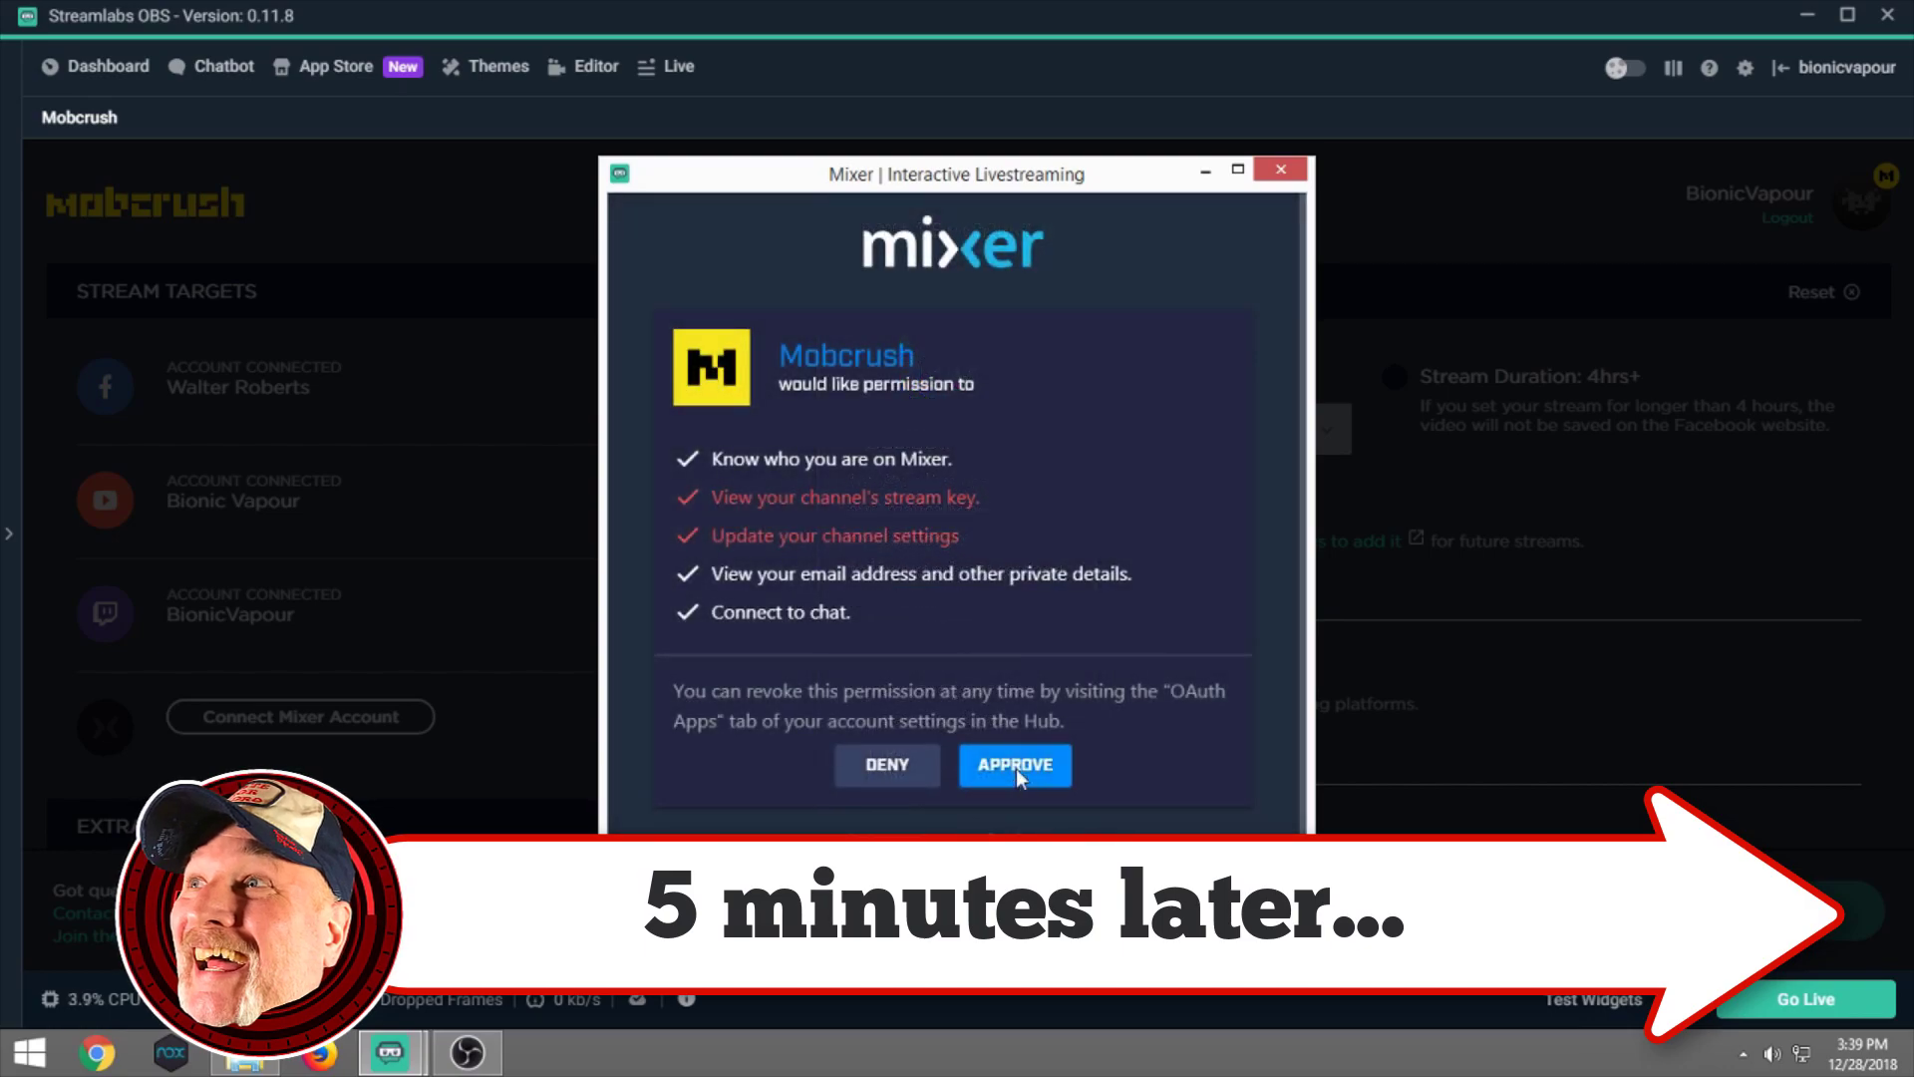
{"action": "left_click", "coordinate": [1014, 768]}
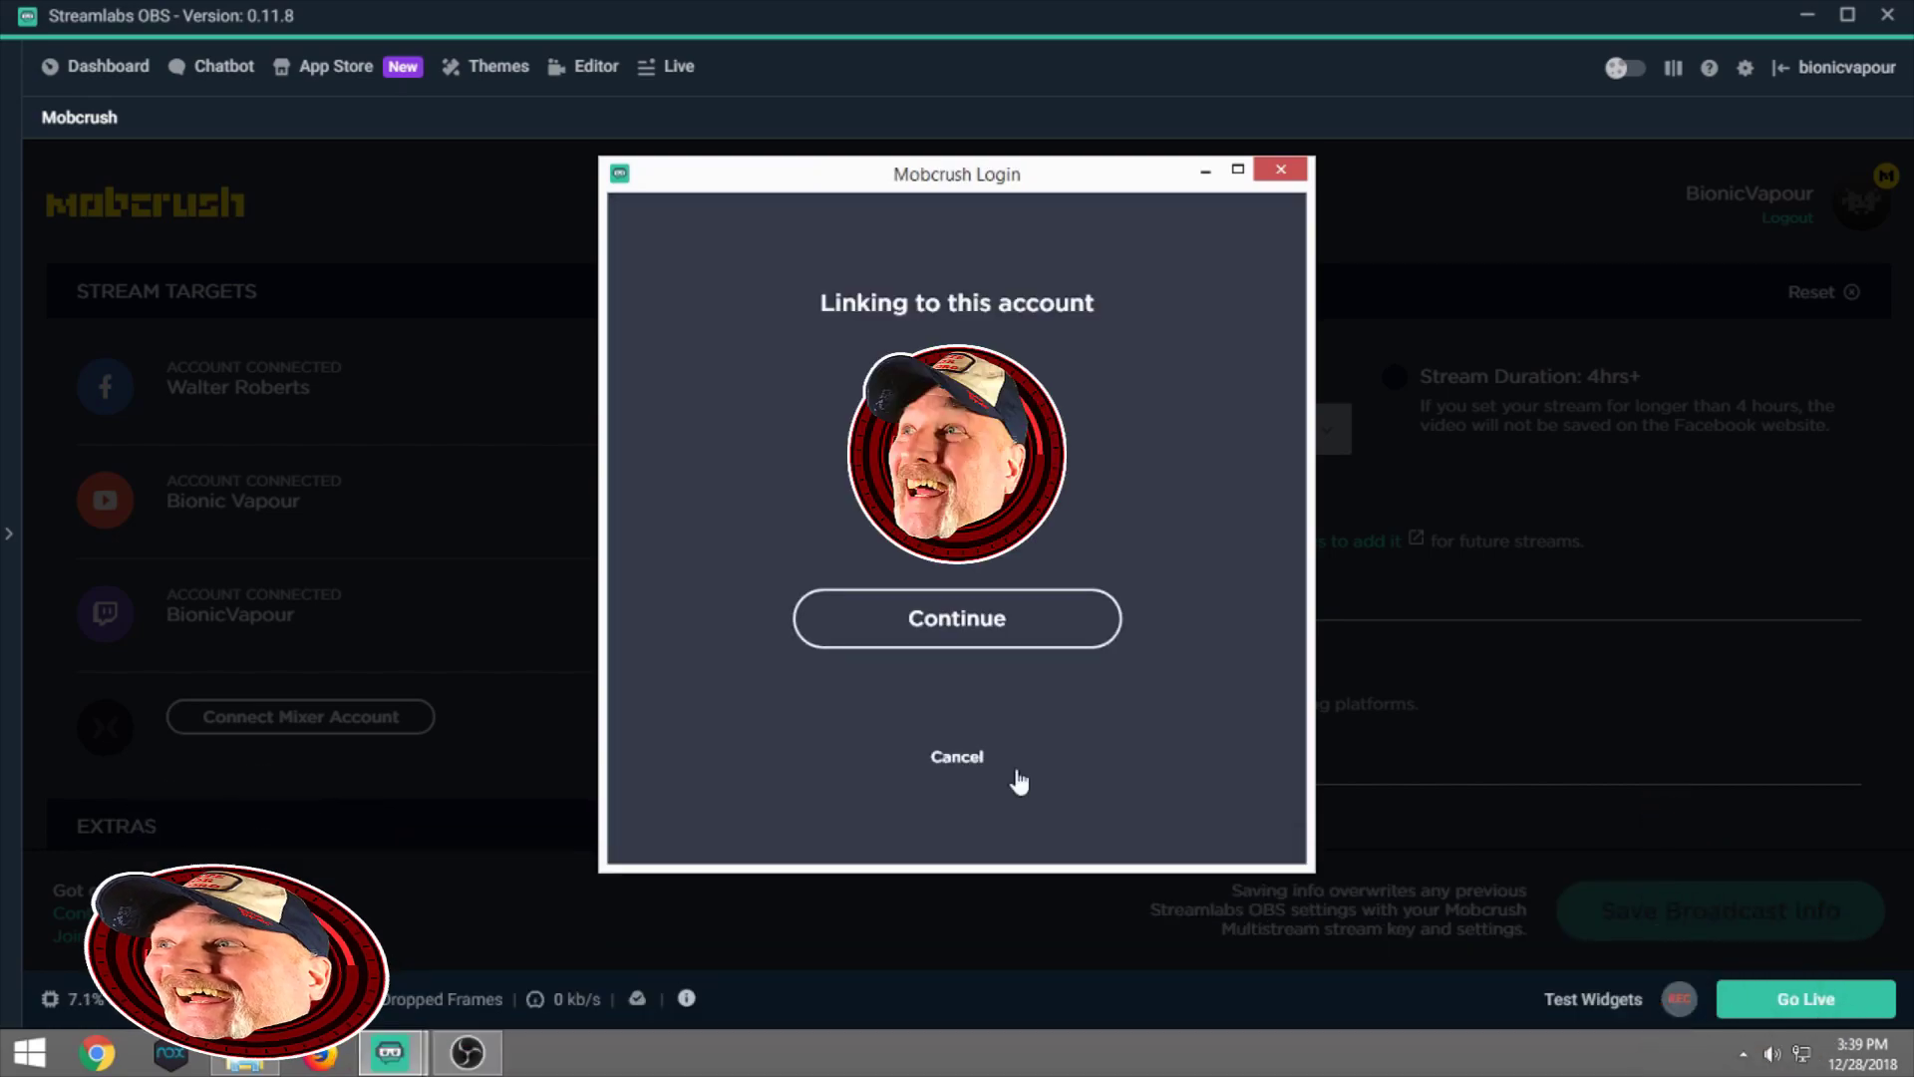
{"action": "left_click", "coordinate": [967, 629]}
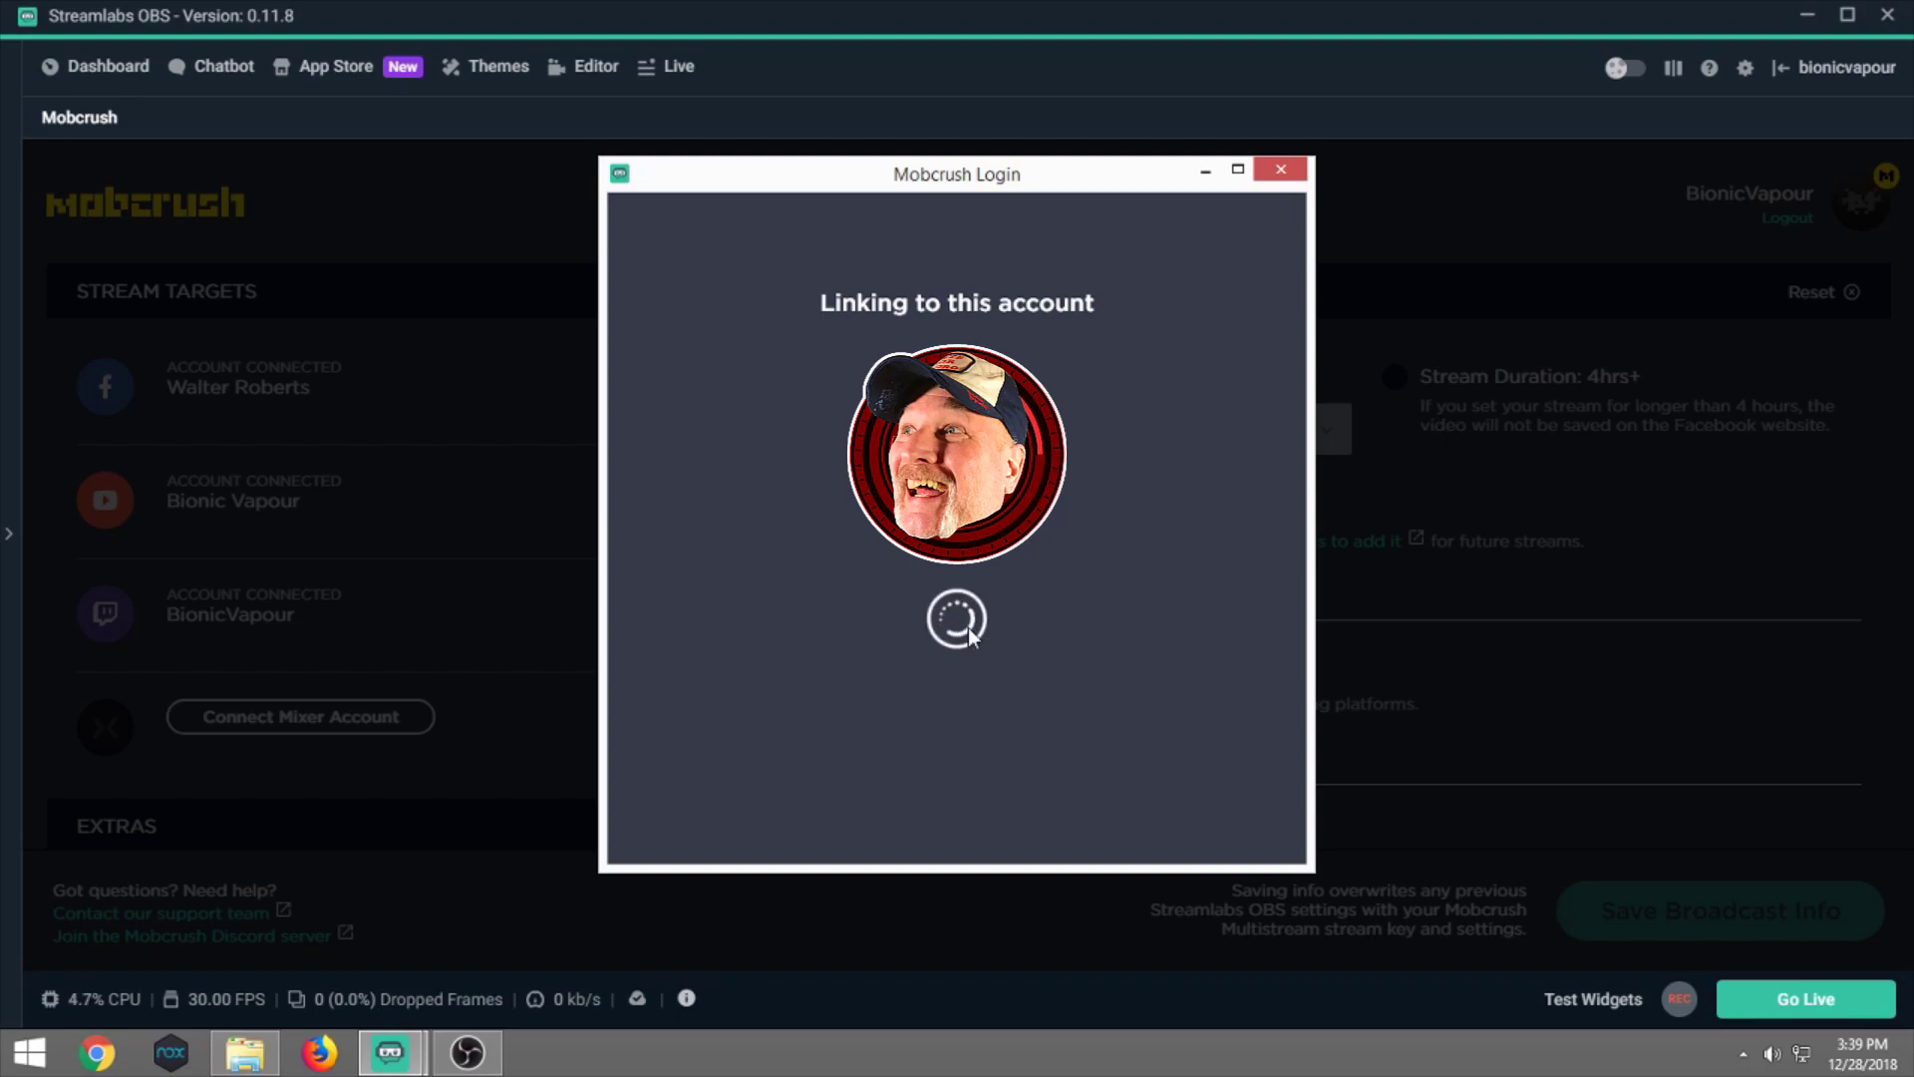
Open the Mobcrush unified chat in the browser.
{"action": "scroll", "coordinate": [688, 646], "scroll_direction": "down", "scroll_amount": 2}
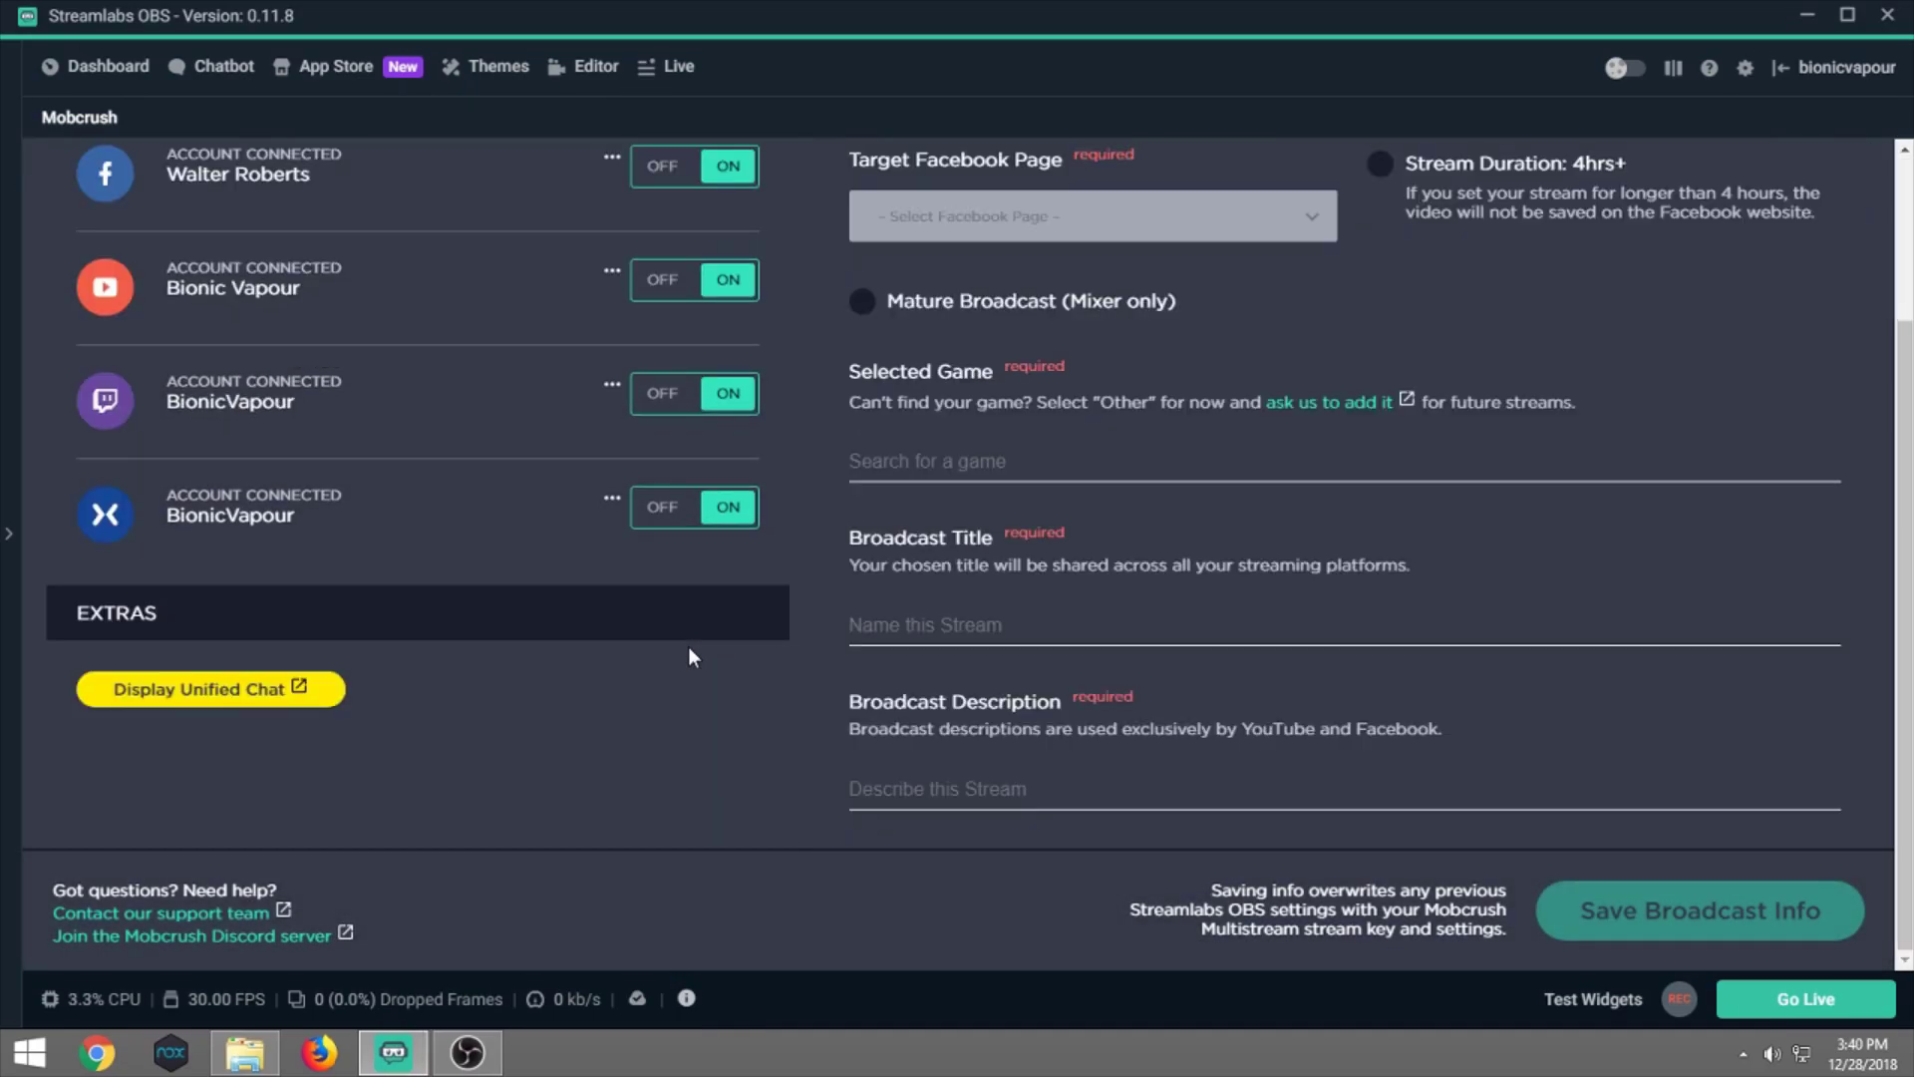
{"action": "left_click", "coordinate": [234, 698]}
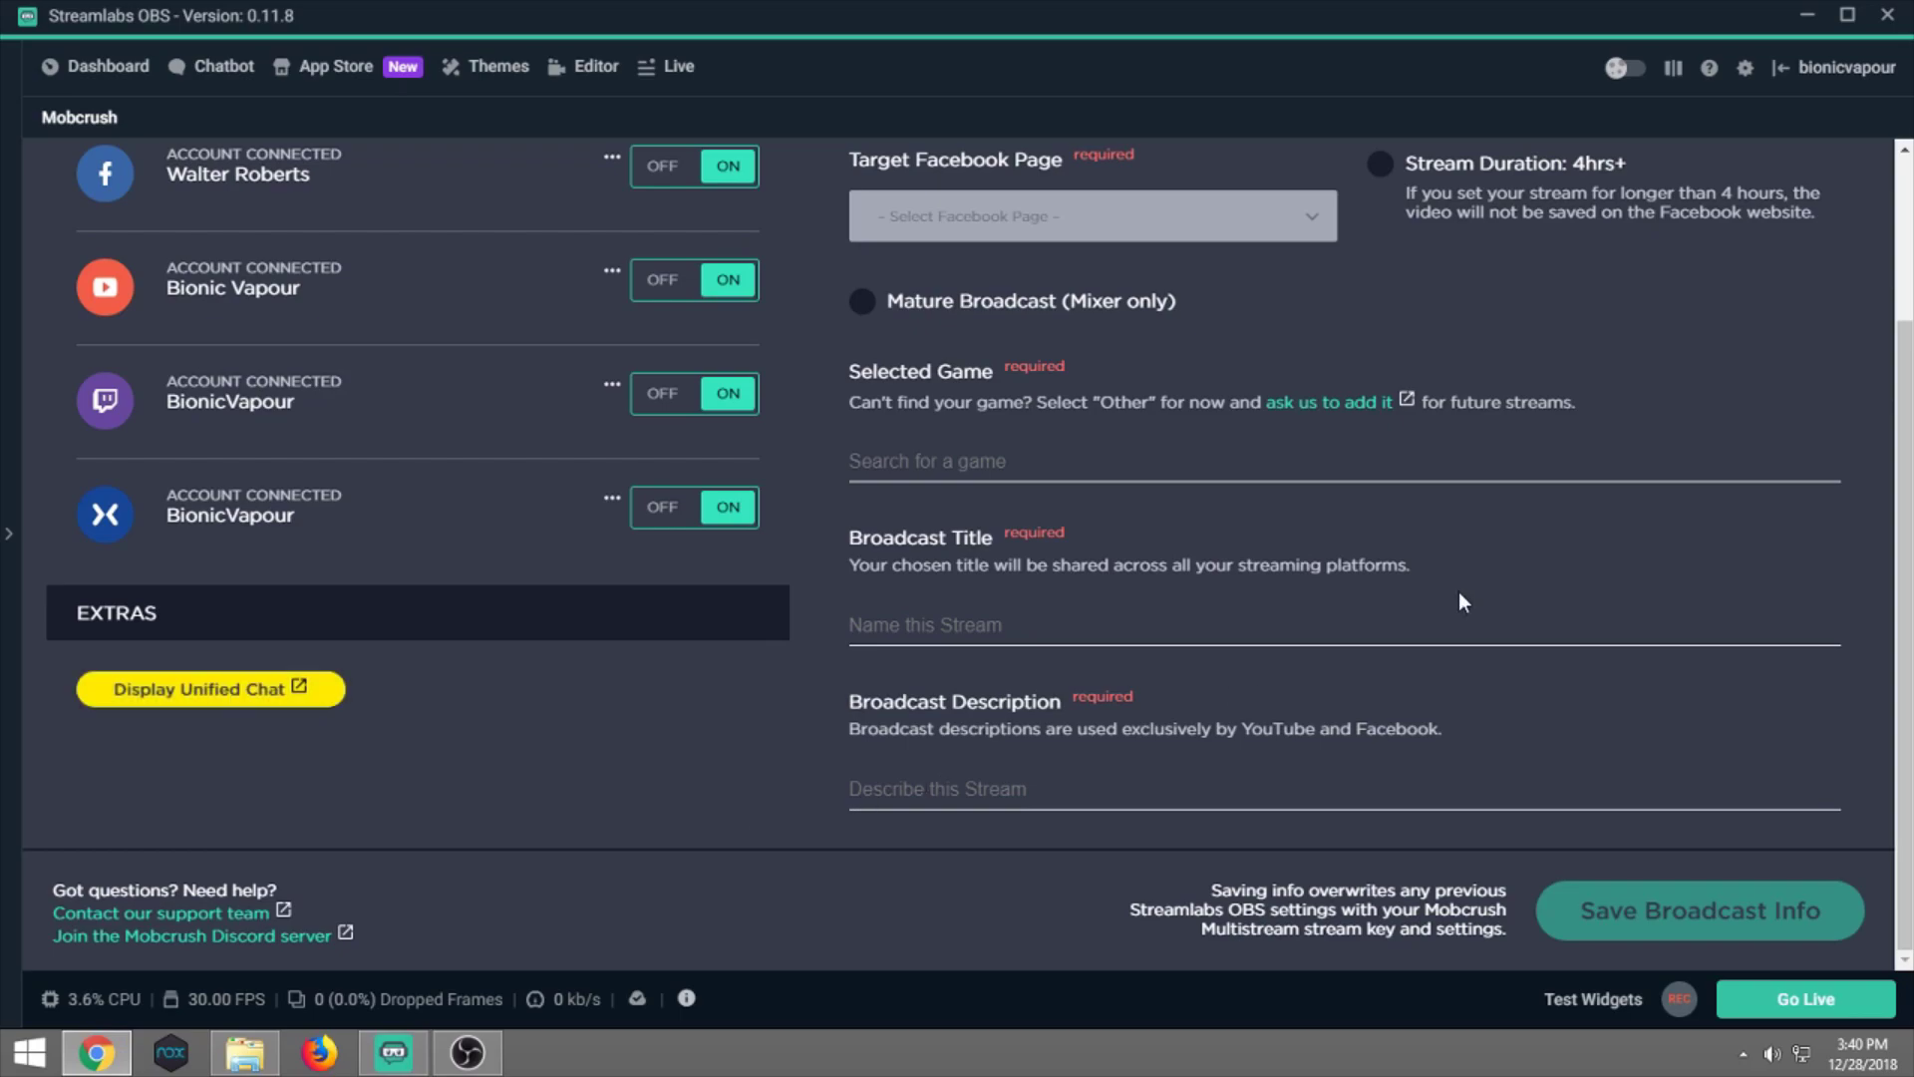
{"action": "scroll", "coordinate": [1872, 372], "scroll_direction": "up", "scroll_amount": 2}
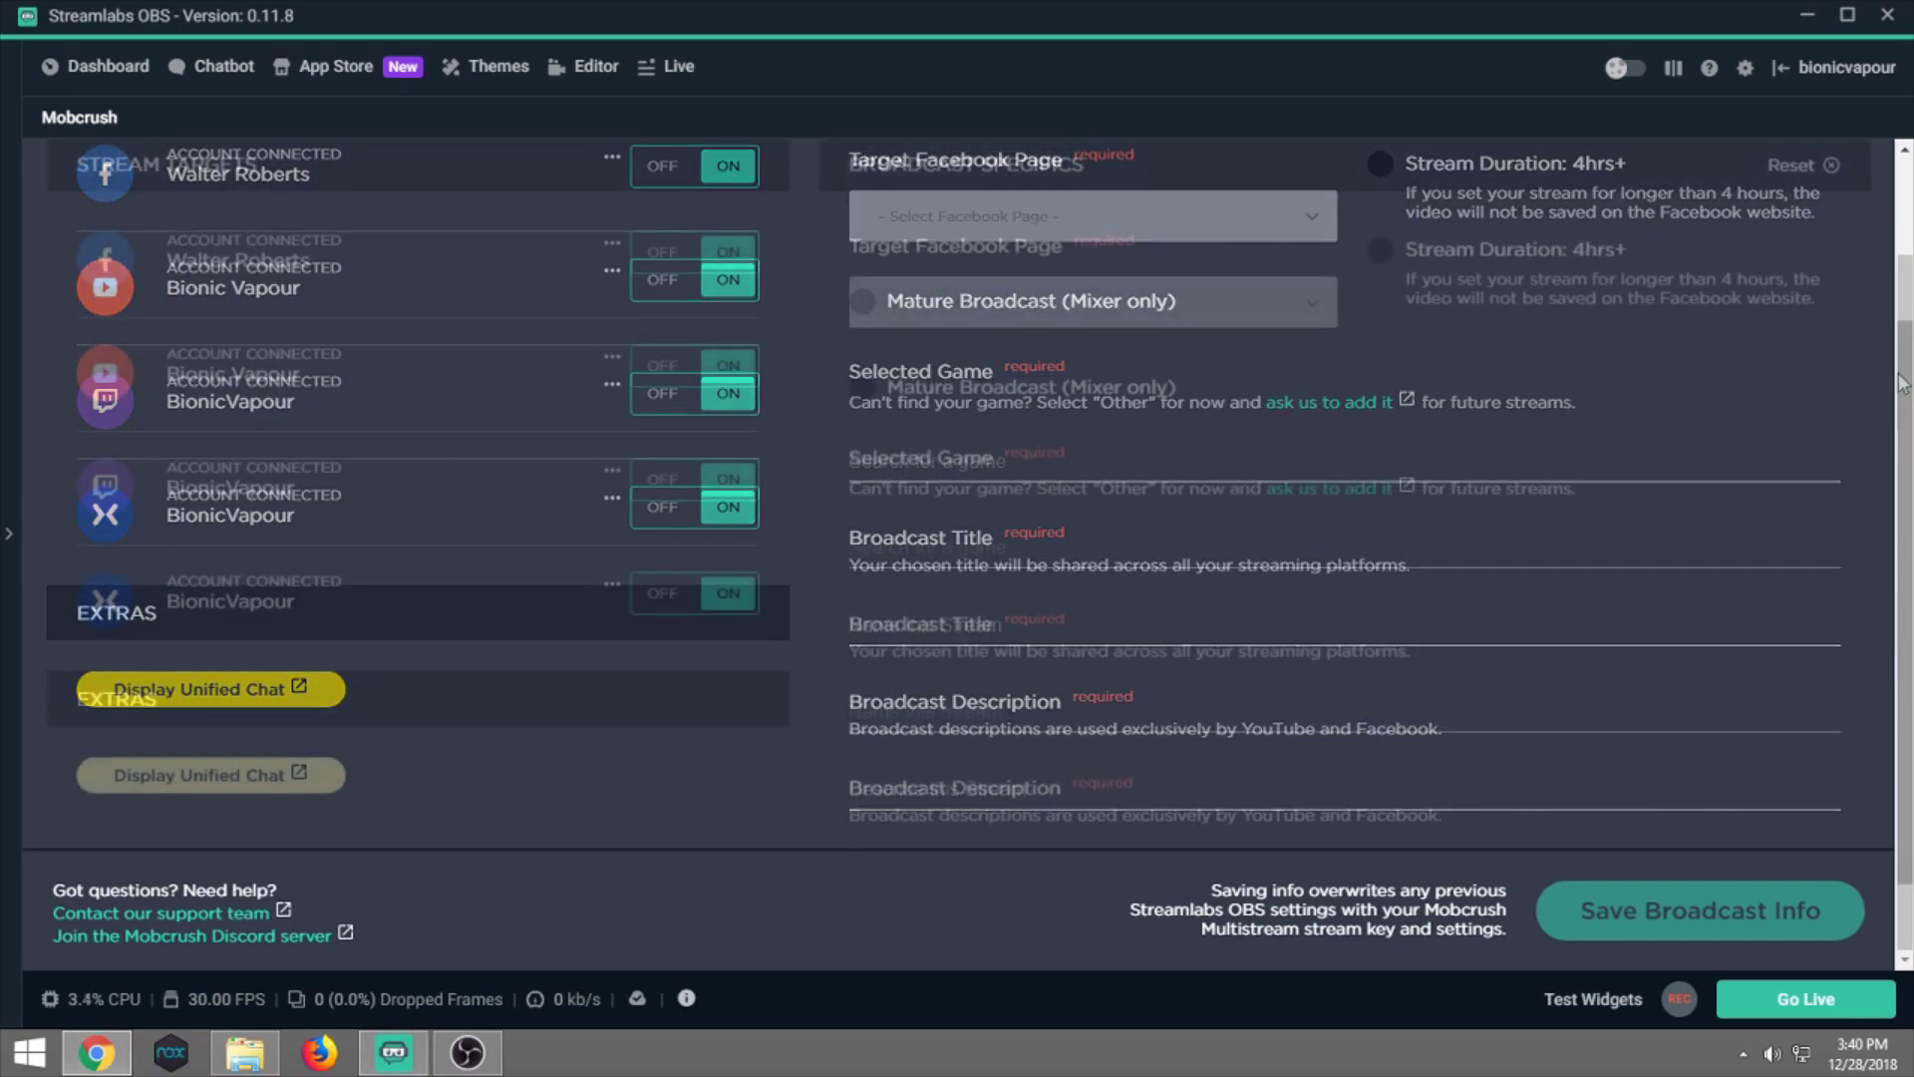
Choose the target Facebook page and tick Mature Broadcast (Mixer only).
{"action": "left_click", "coordinate": [1308, 395]}
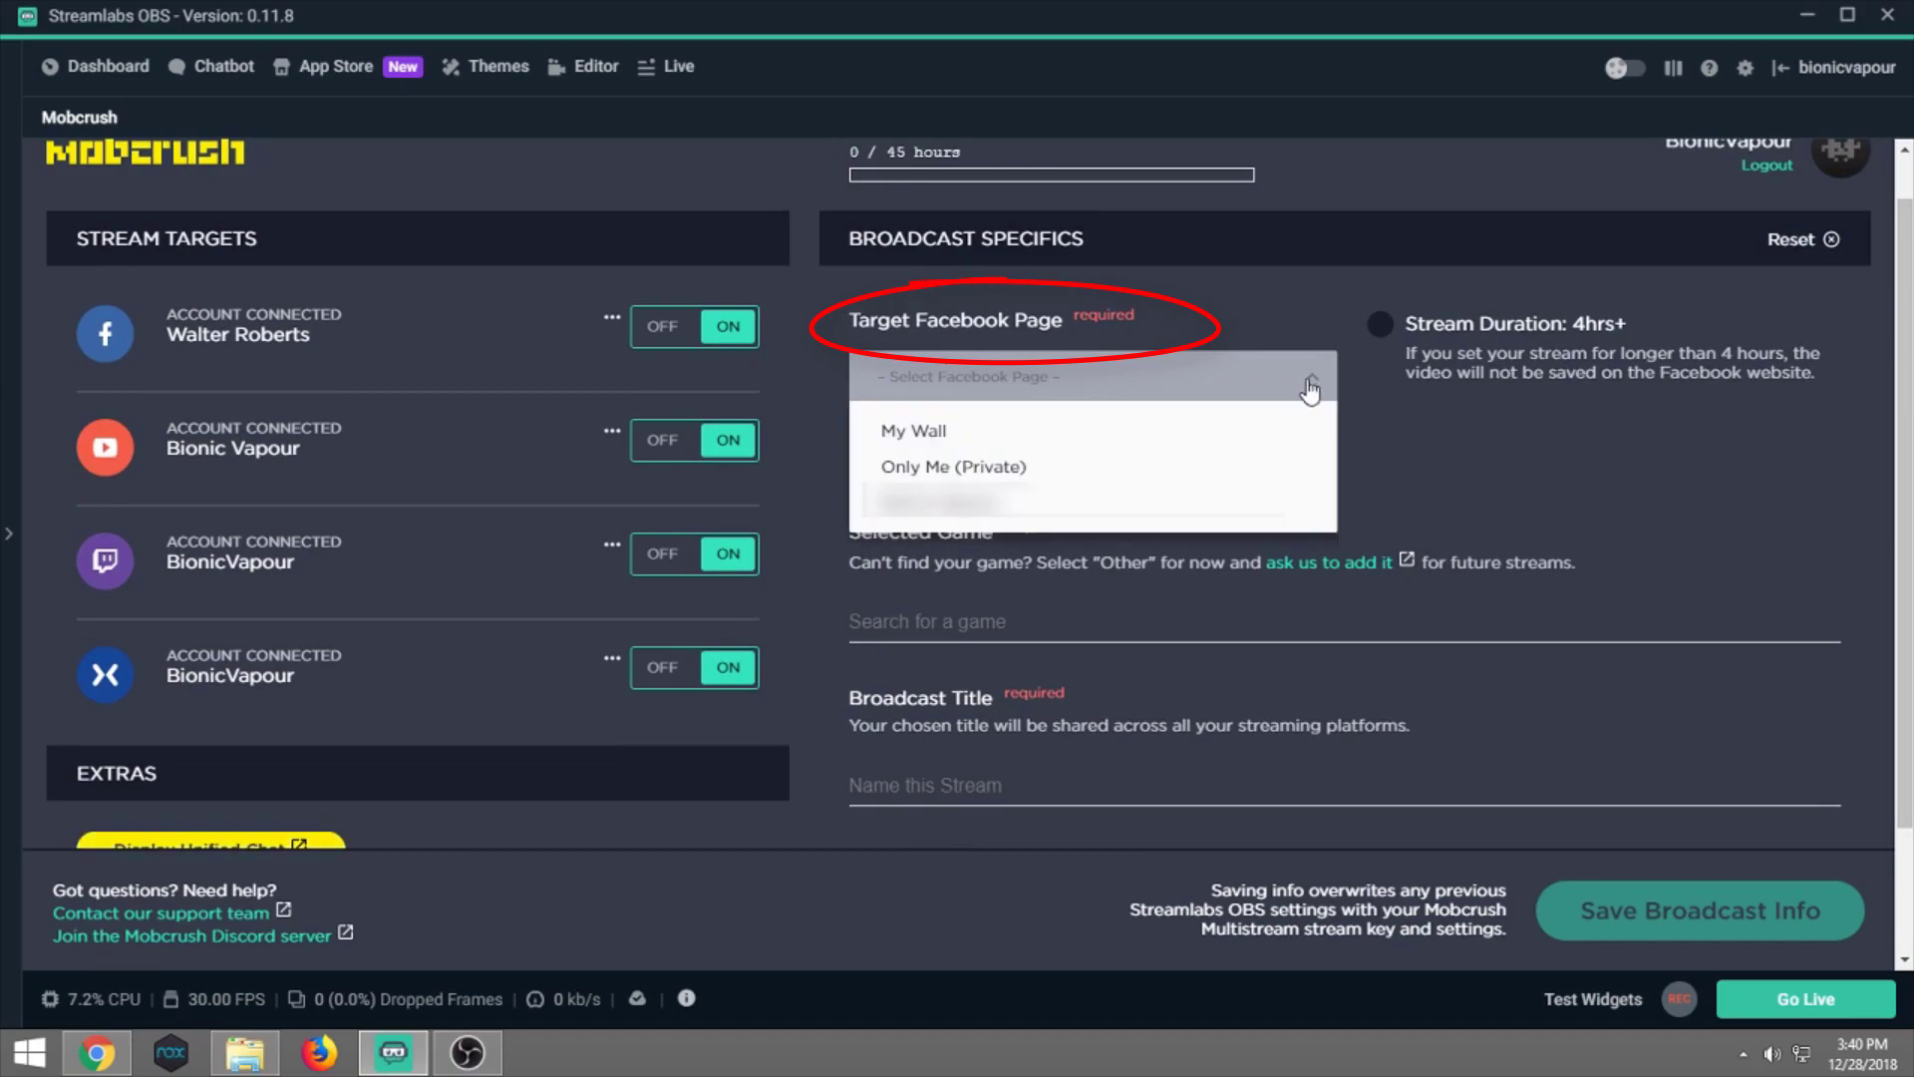
{"action": "left_click", "coordinate": [1056, 505]}
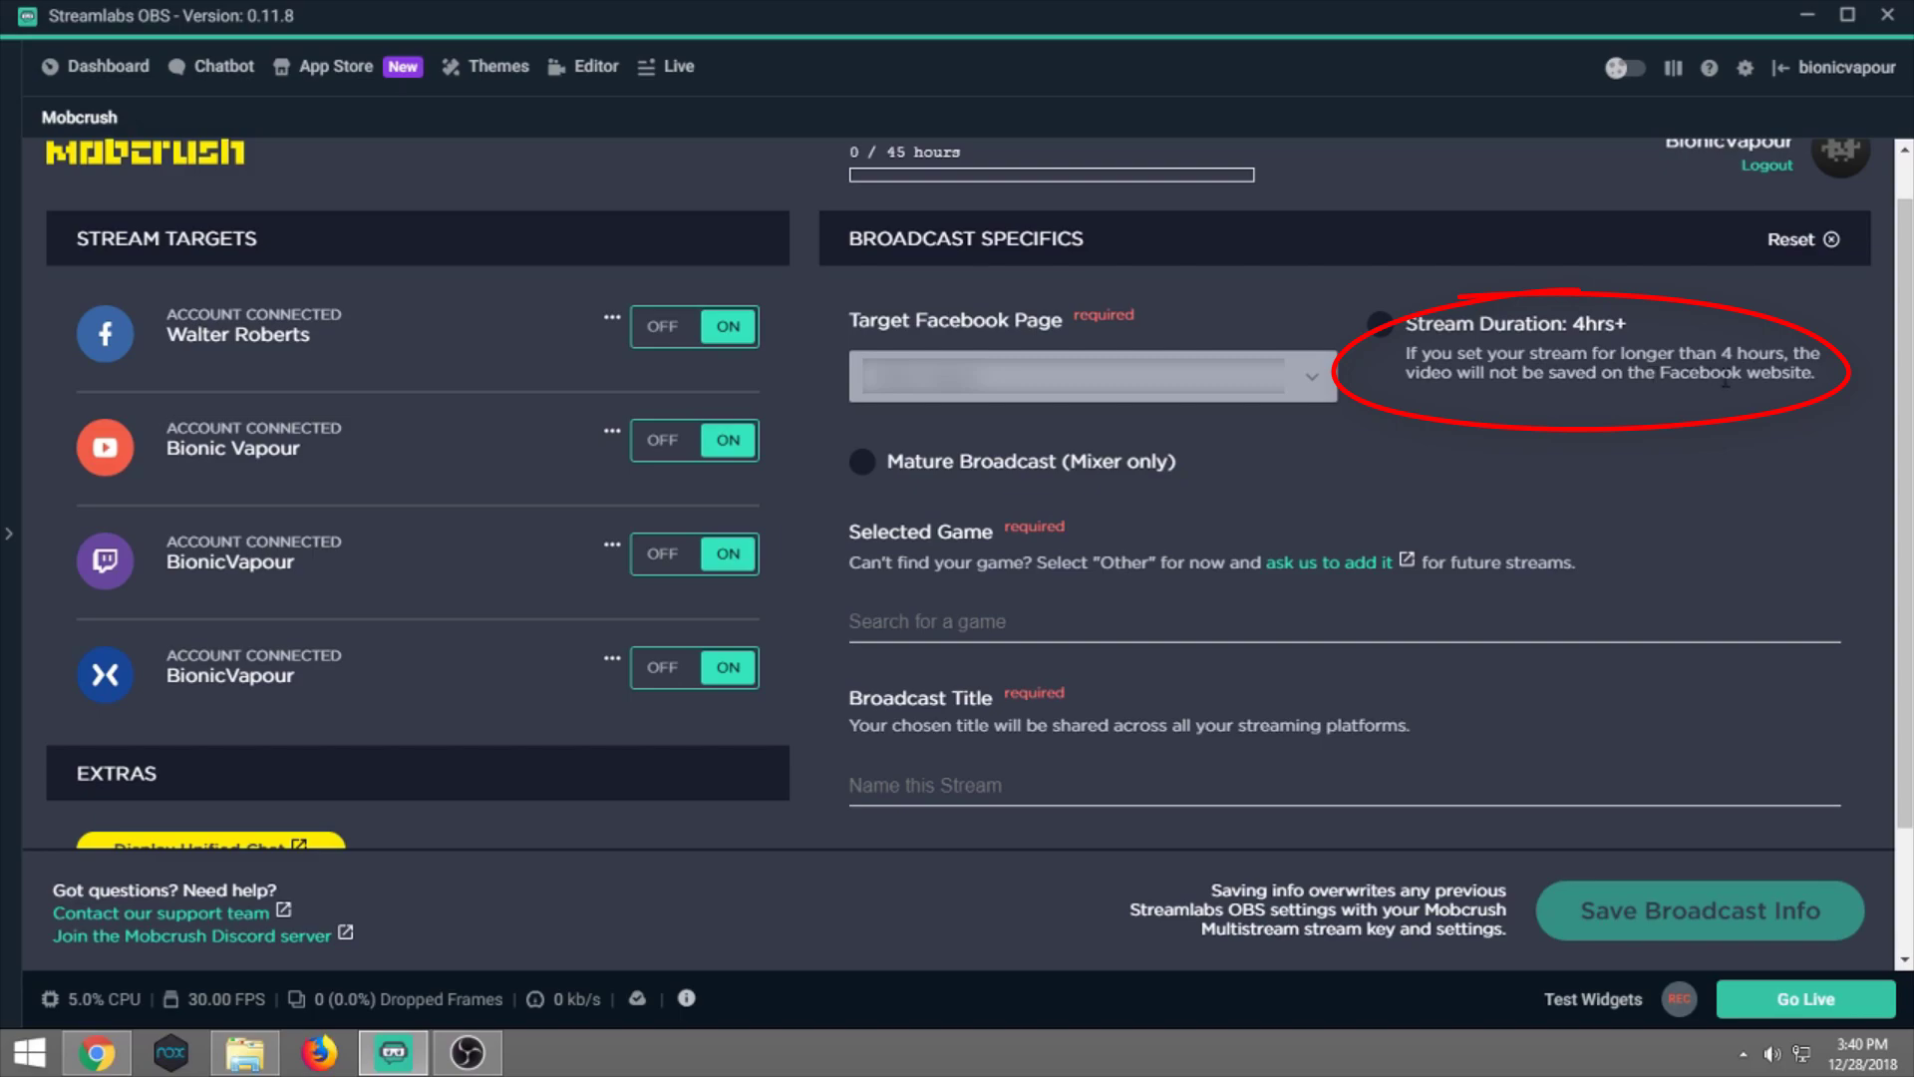
{"action": "left_click", "coordinate": [864, 464]}
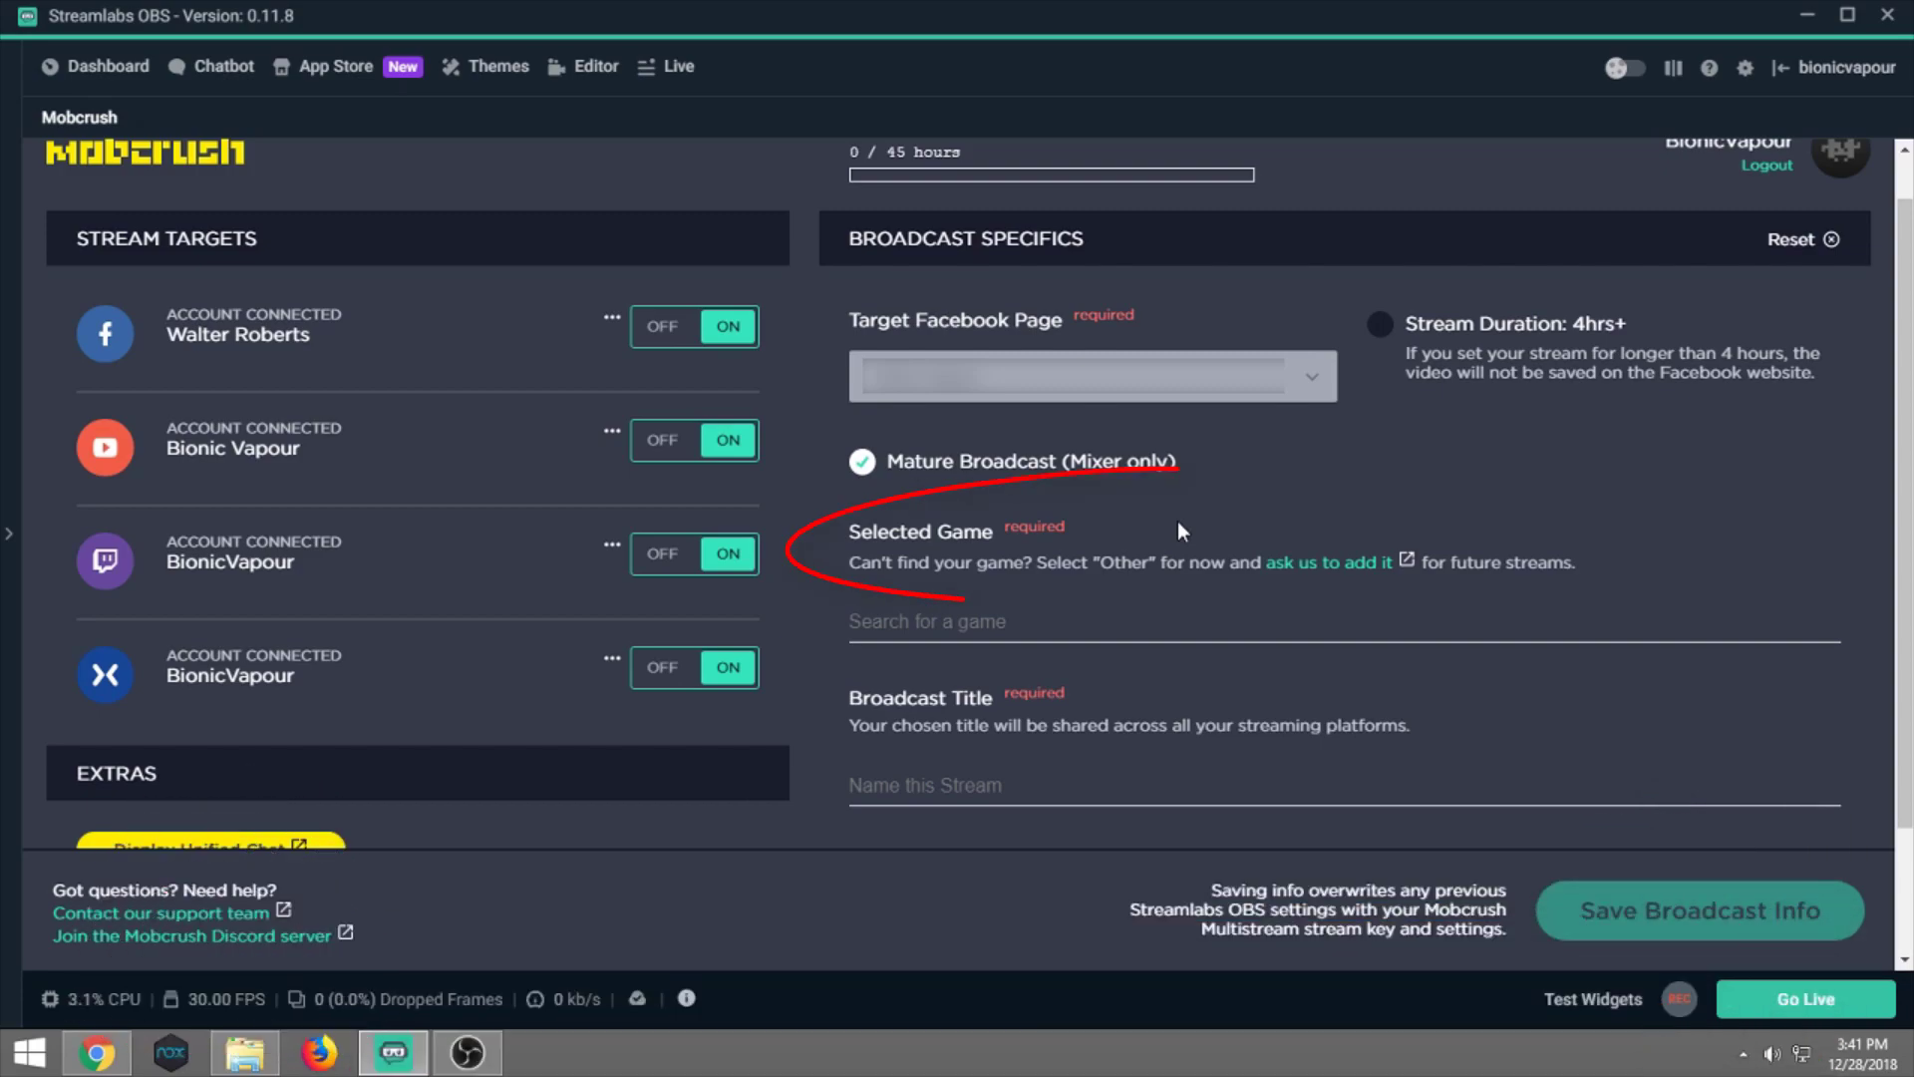
Select Rick and Morty: Pocket Mortys as the game and title the broadcast 'A new Morty is Born'.
{"action": "left_click", "coordinate": [1041, 621]}
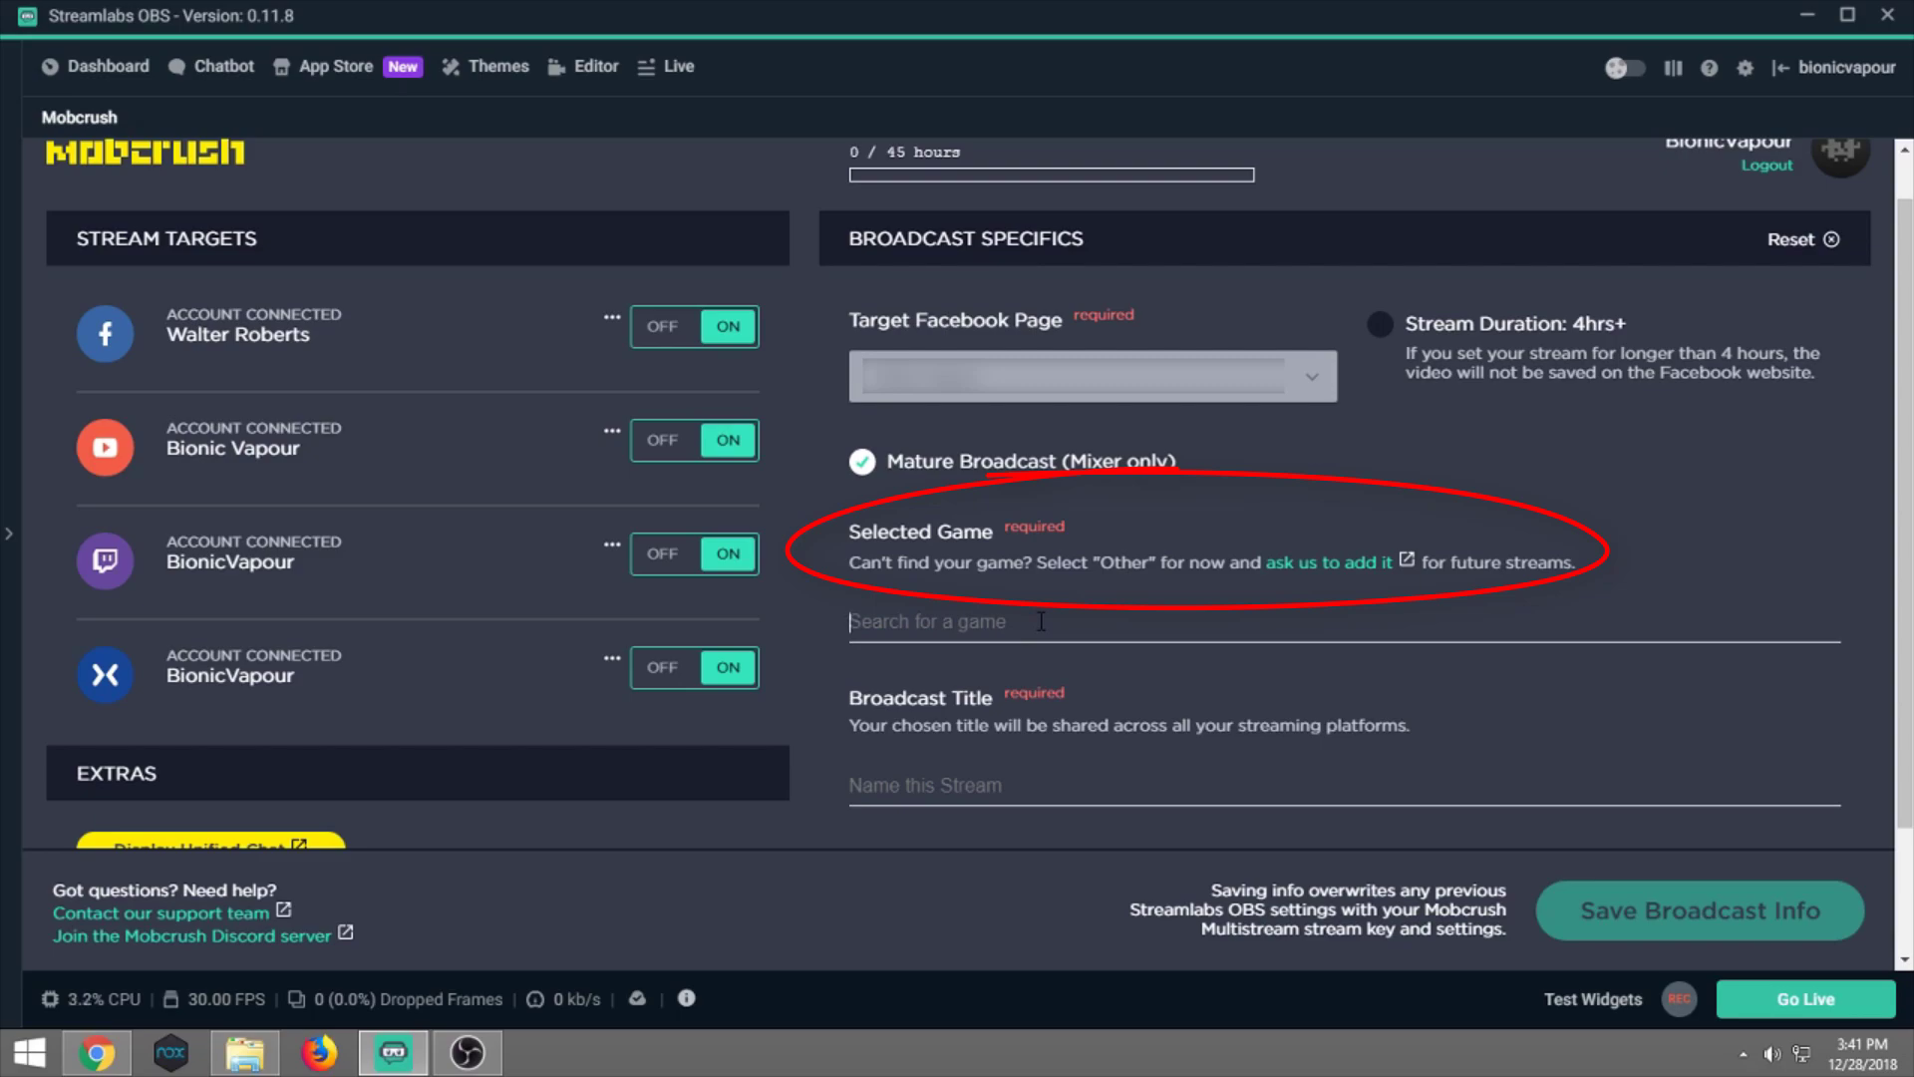
{"action": "type", "text": "Rick"}
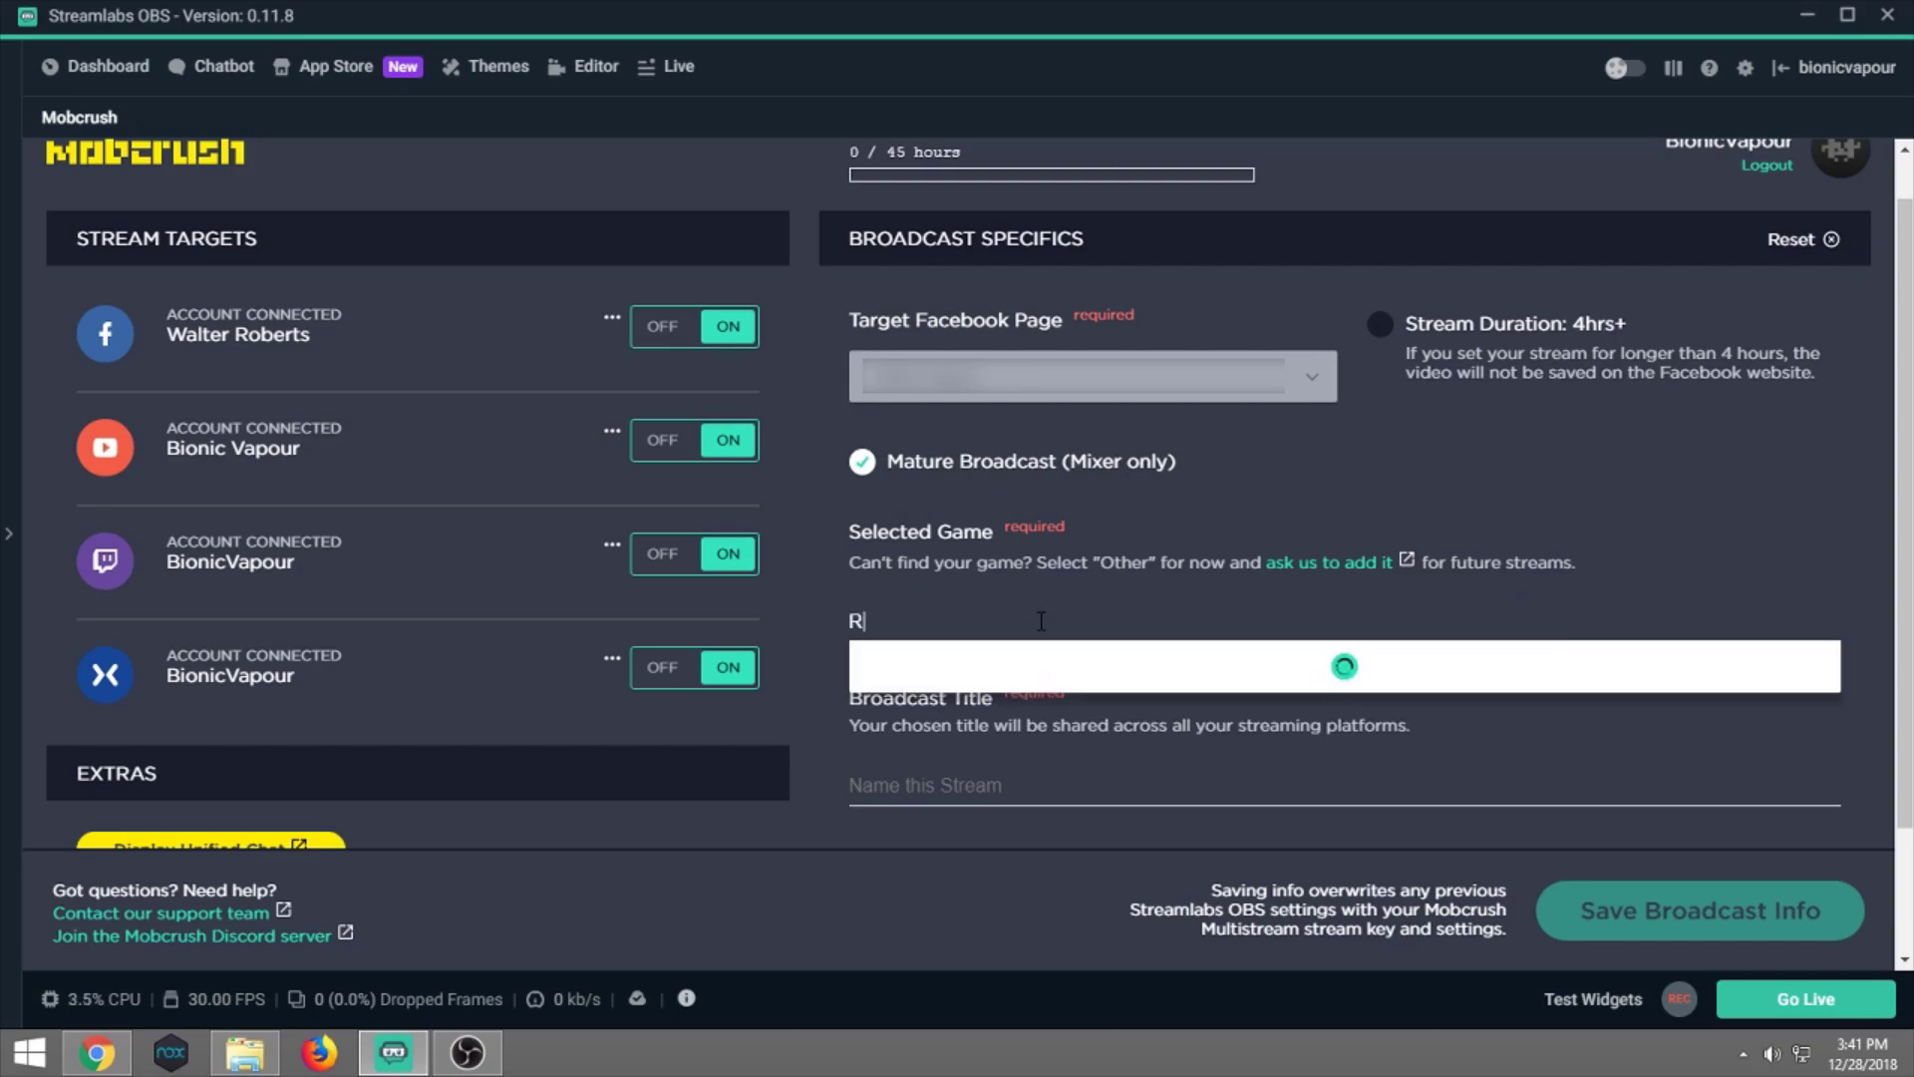
{"action": "left_click", "coordinate": [1071, 686]}
{"action": "type", "text": "A new Morty is Born"}
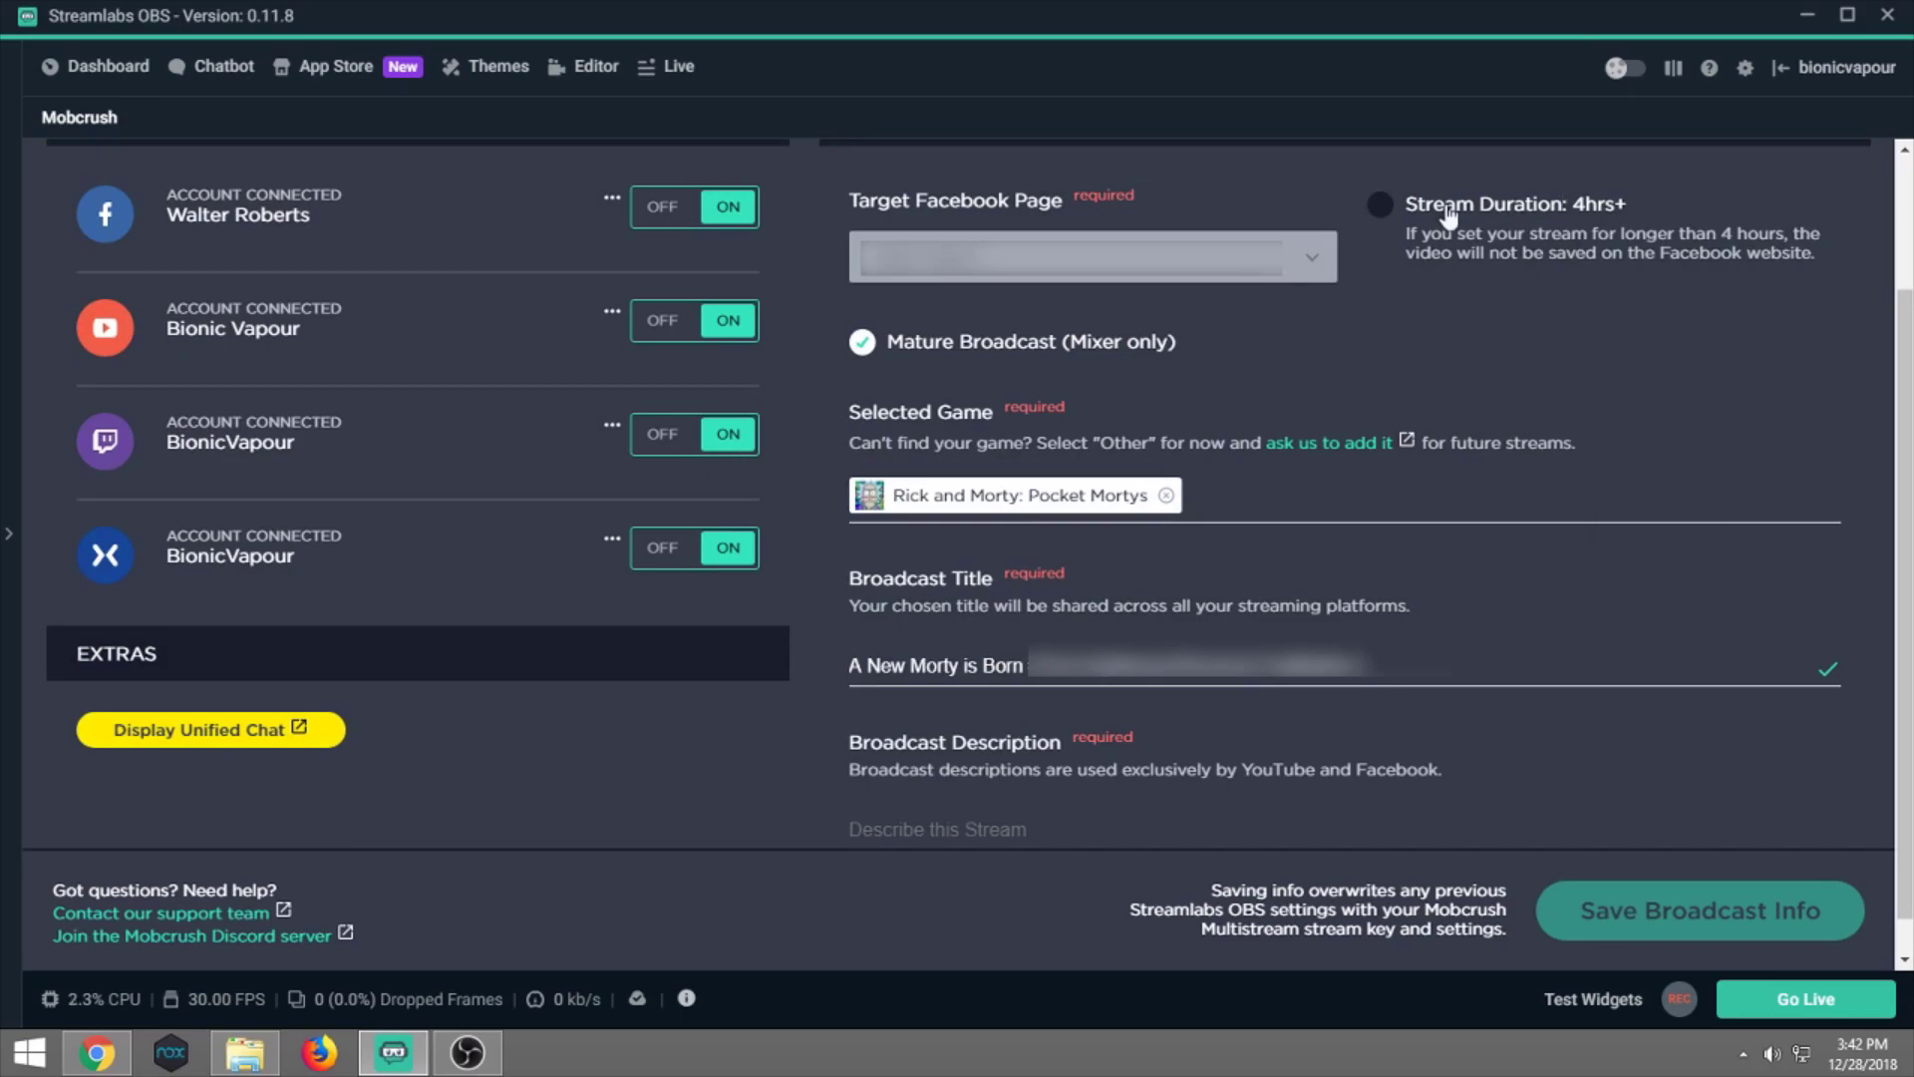
{"action": "scroll", "coordinate": [996, 789], "scroll_direction": "down", "scroll_amount": 1}
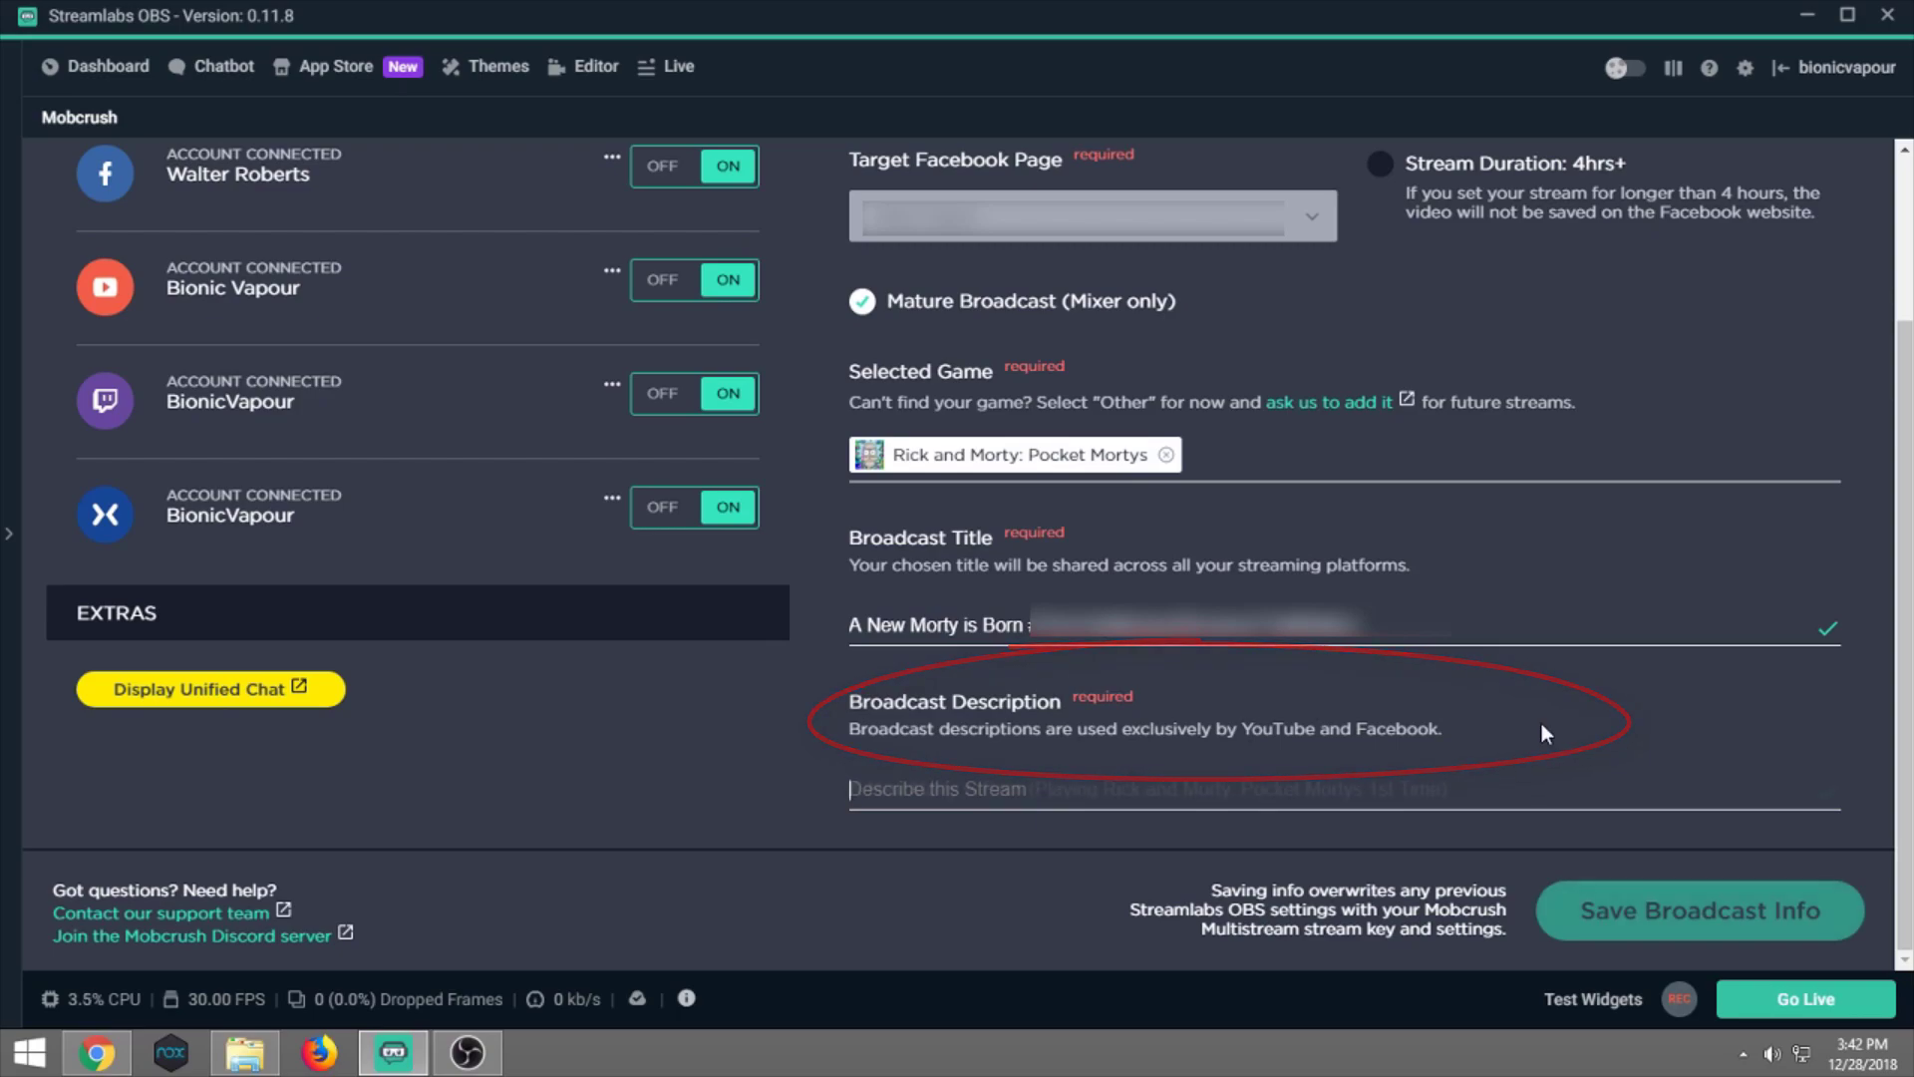
Fill the Mobcrush broadcast description with 'A New Morty is Born (Playing Rick and Morty: Pocket Mortys 1st Time)'.
{"action": "type", "text": "A New Morty is Born (Playing Rick and Morty: Pocket Mortys 1st Time)"}
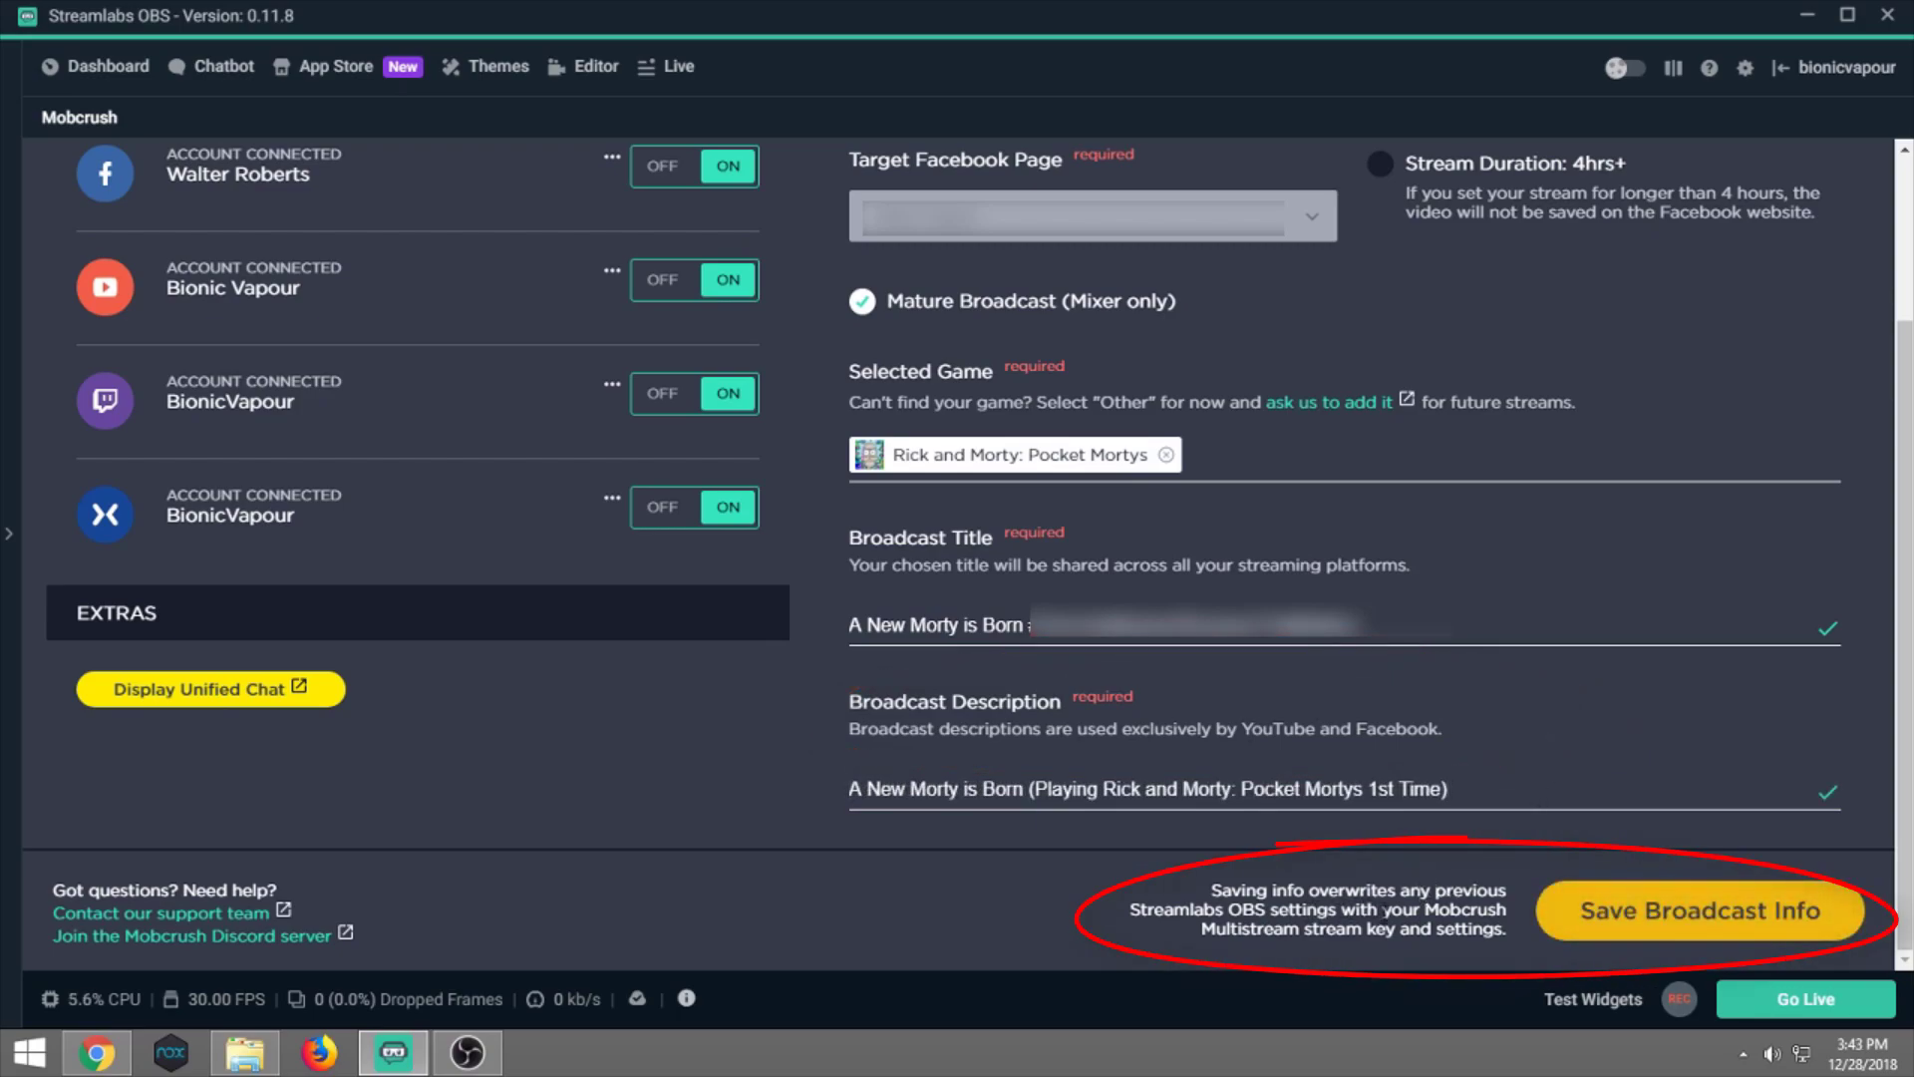